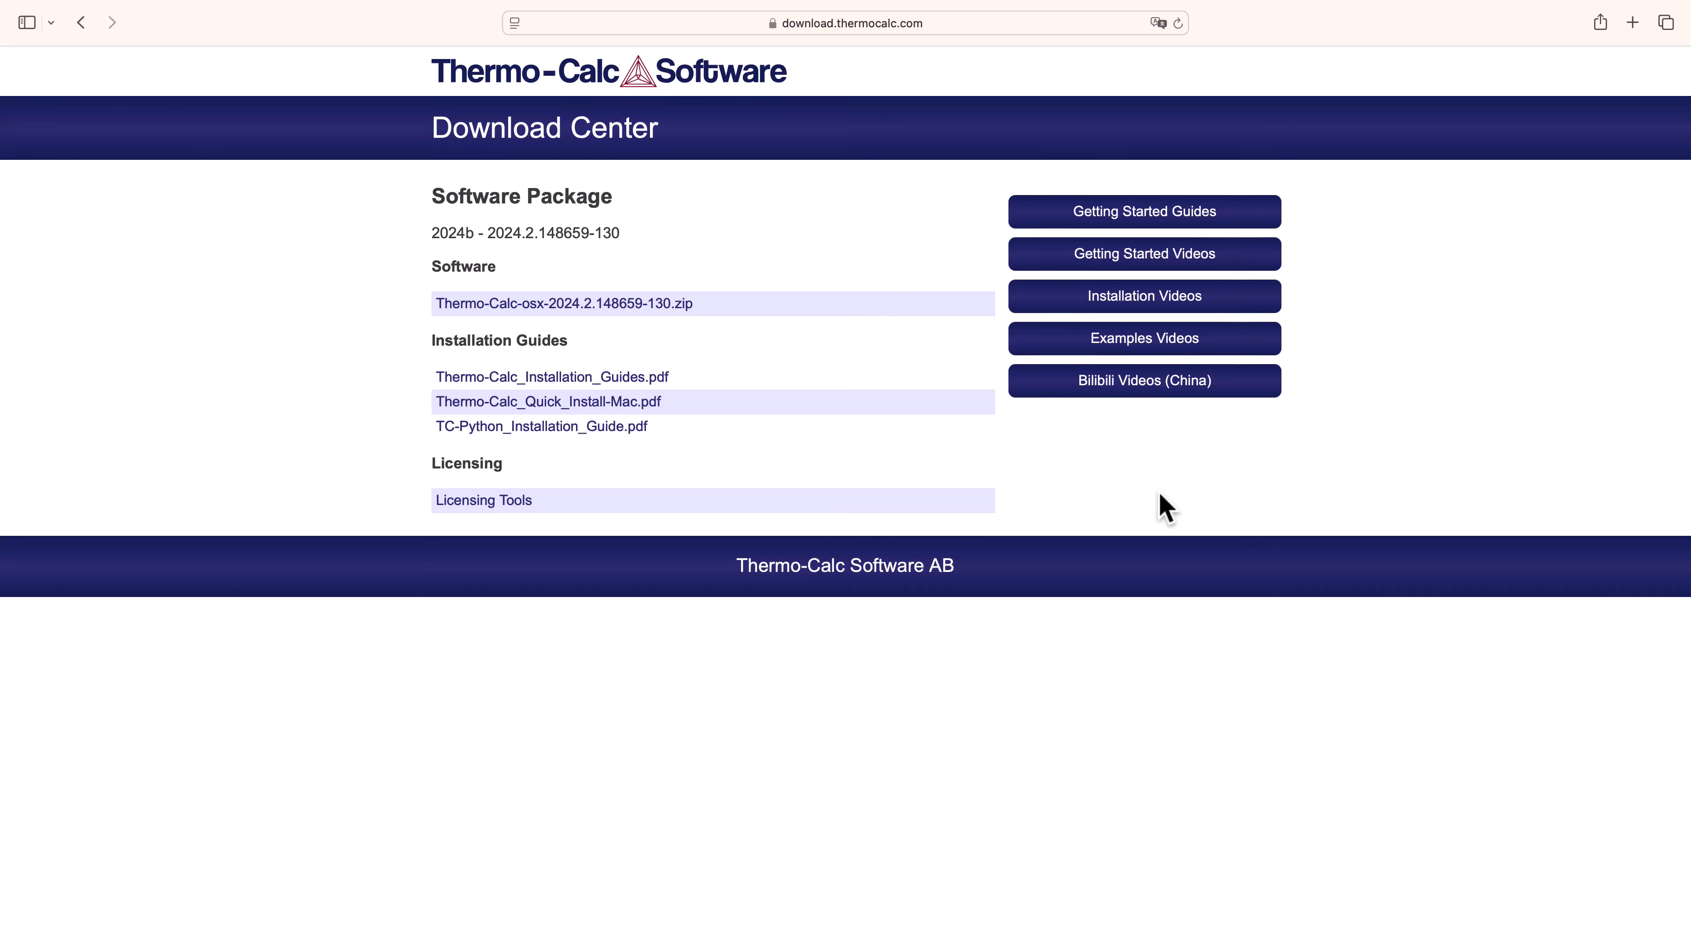
Download the Thermo-Calc-osx macOS software zip from the Download Center
click(688, 312)
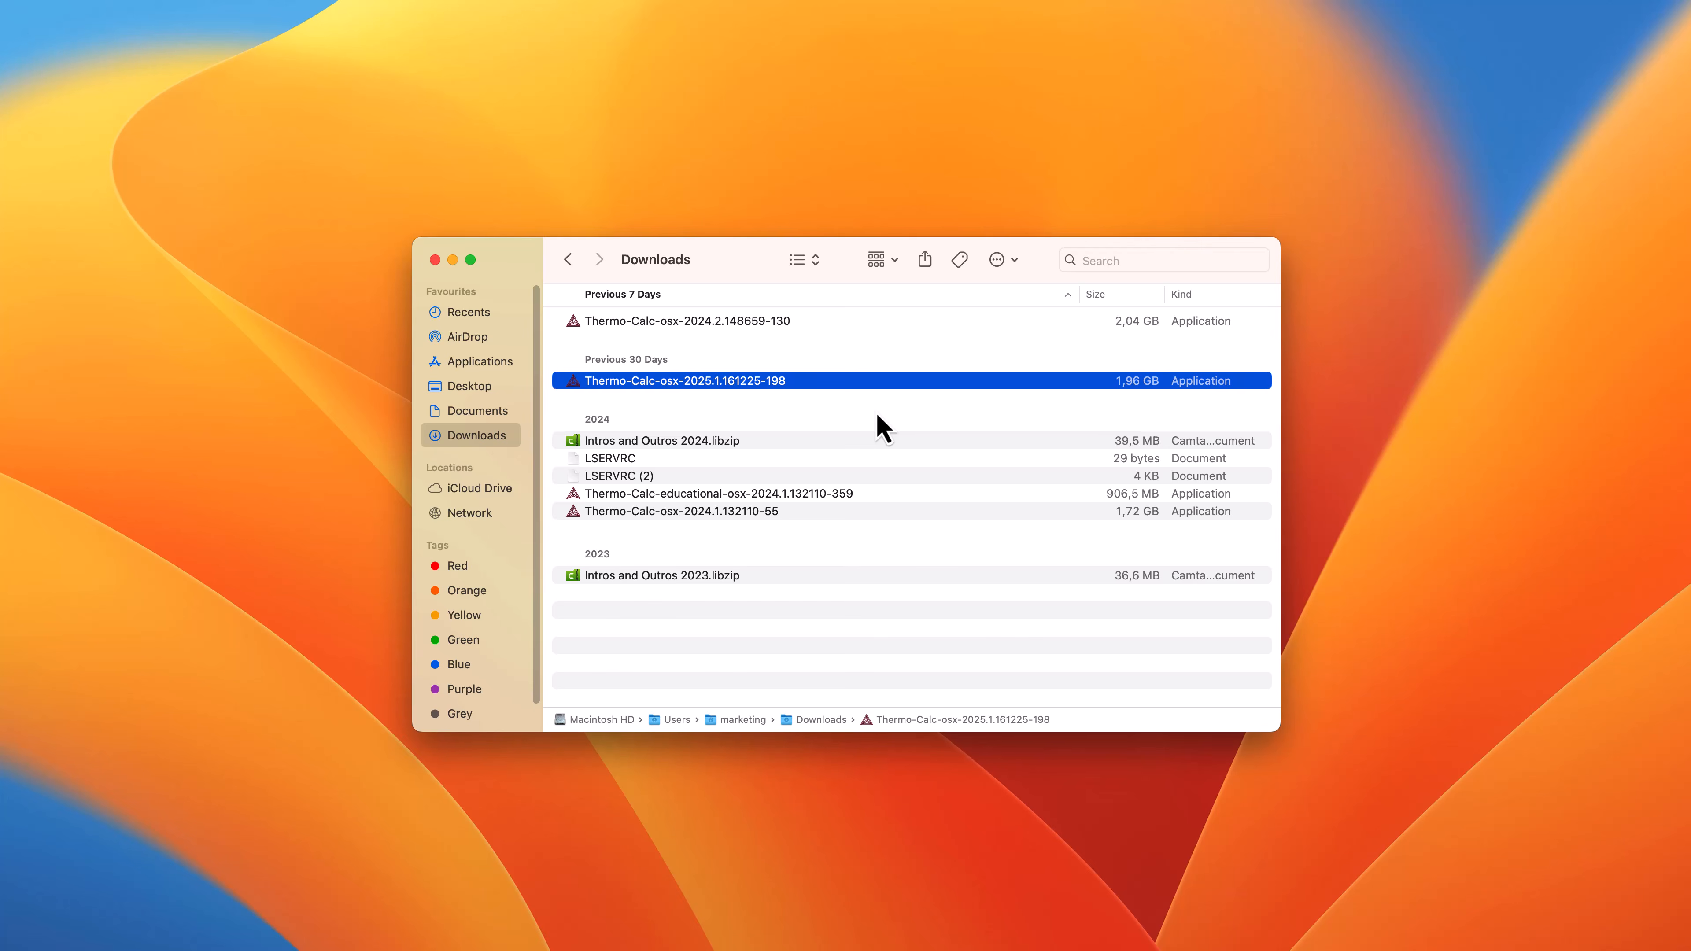
Launch the Thermo-Calc-osx-2025 installer and authorise it with the administrator username and password
double_click(784, 387)
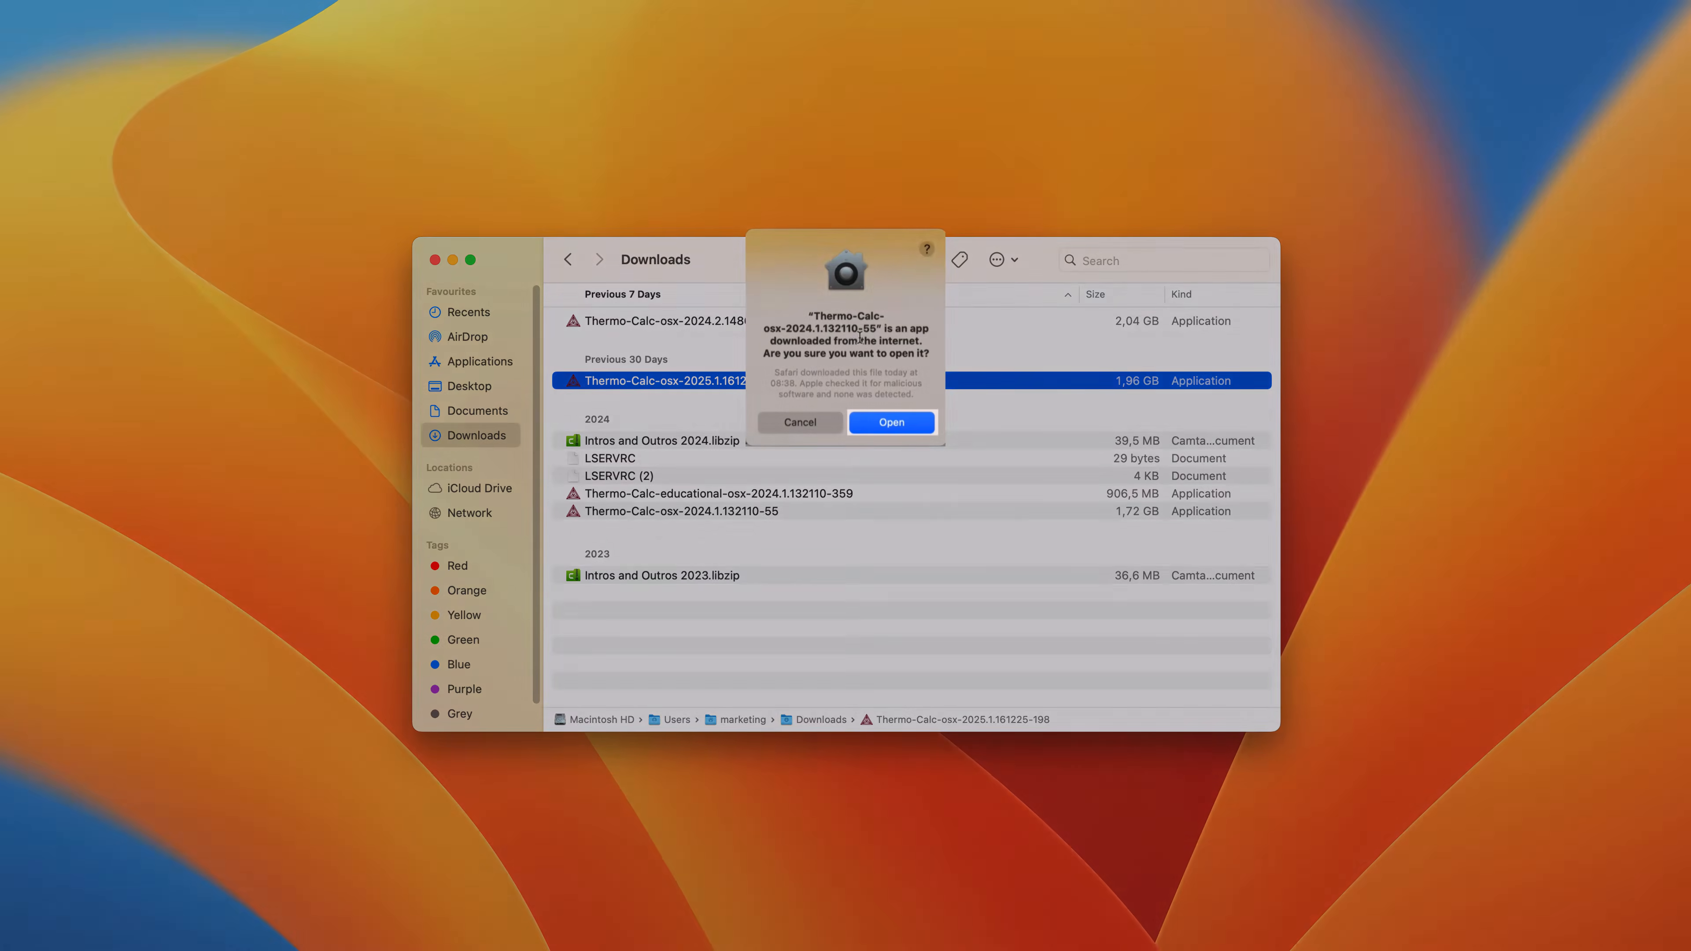
key(Return)
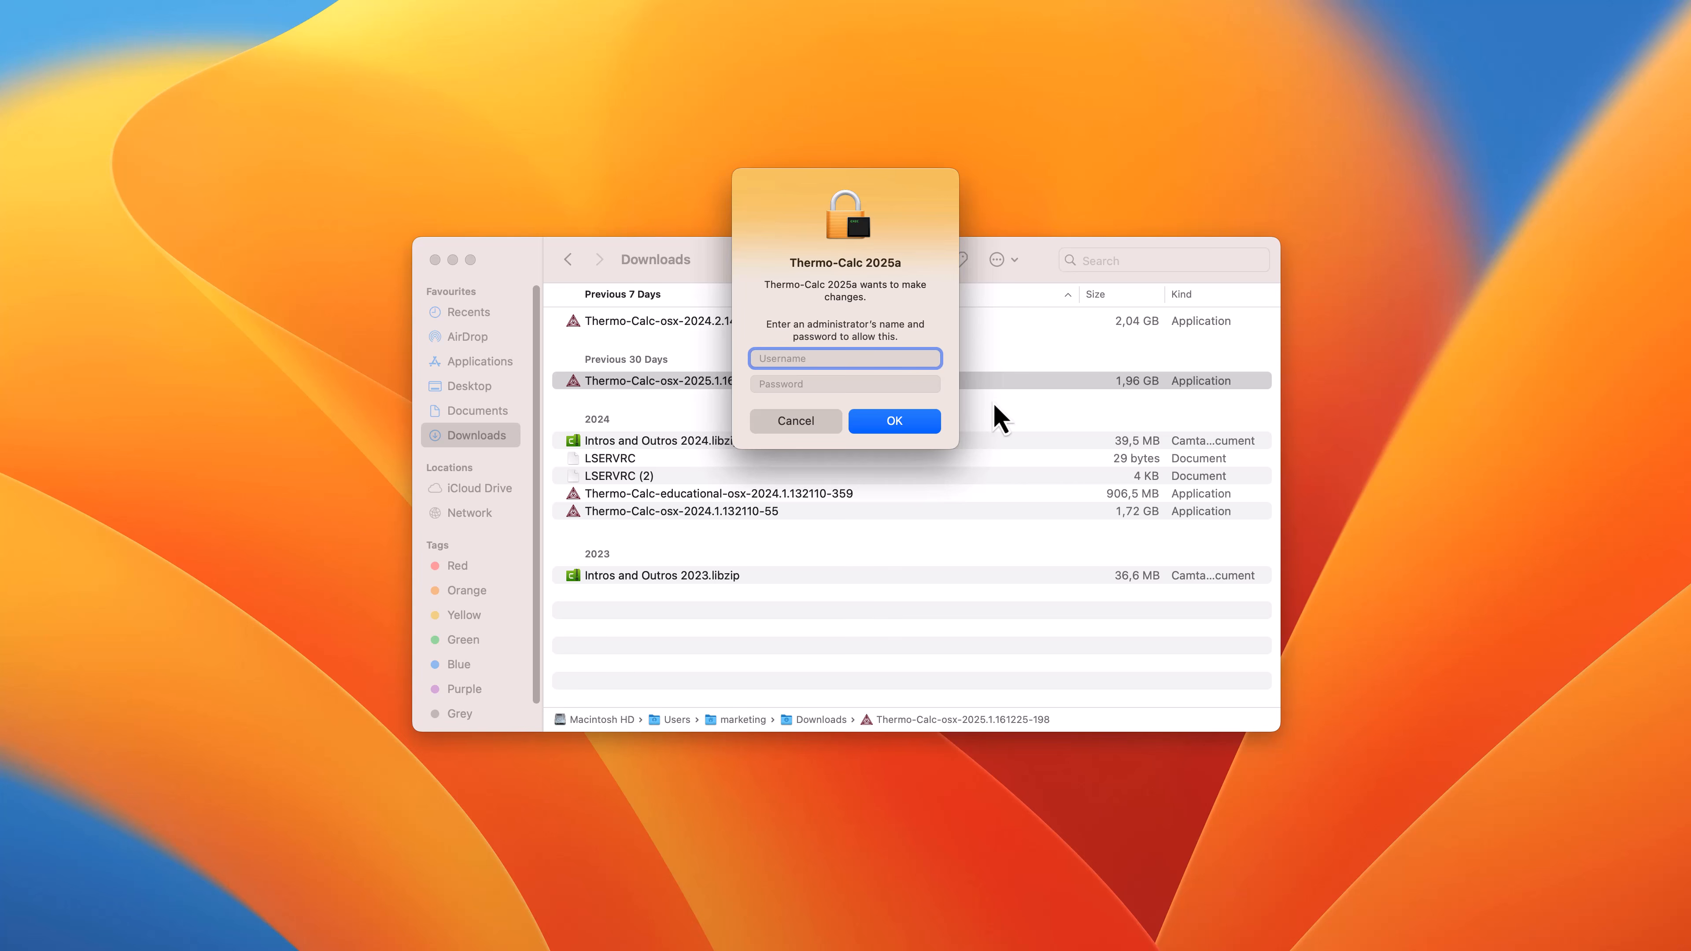
text(marketing_admin)
click(924, 384)
click(943, 443)
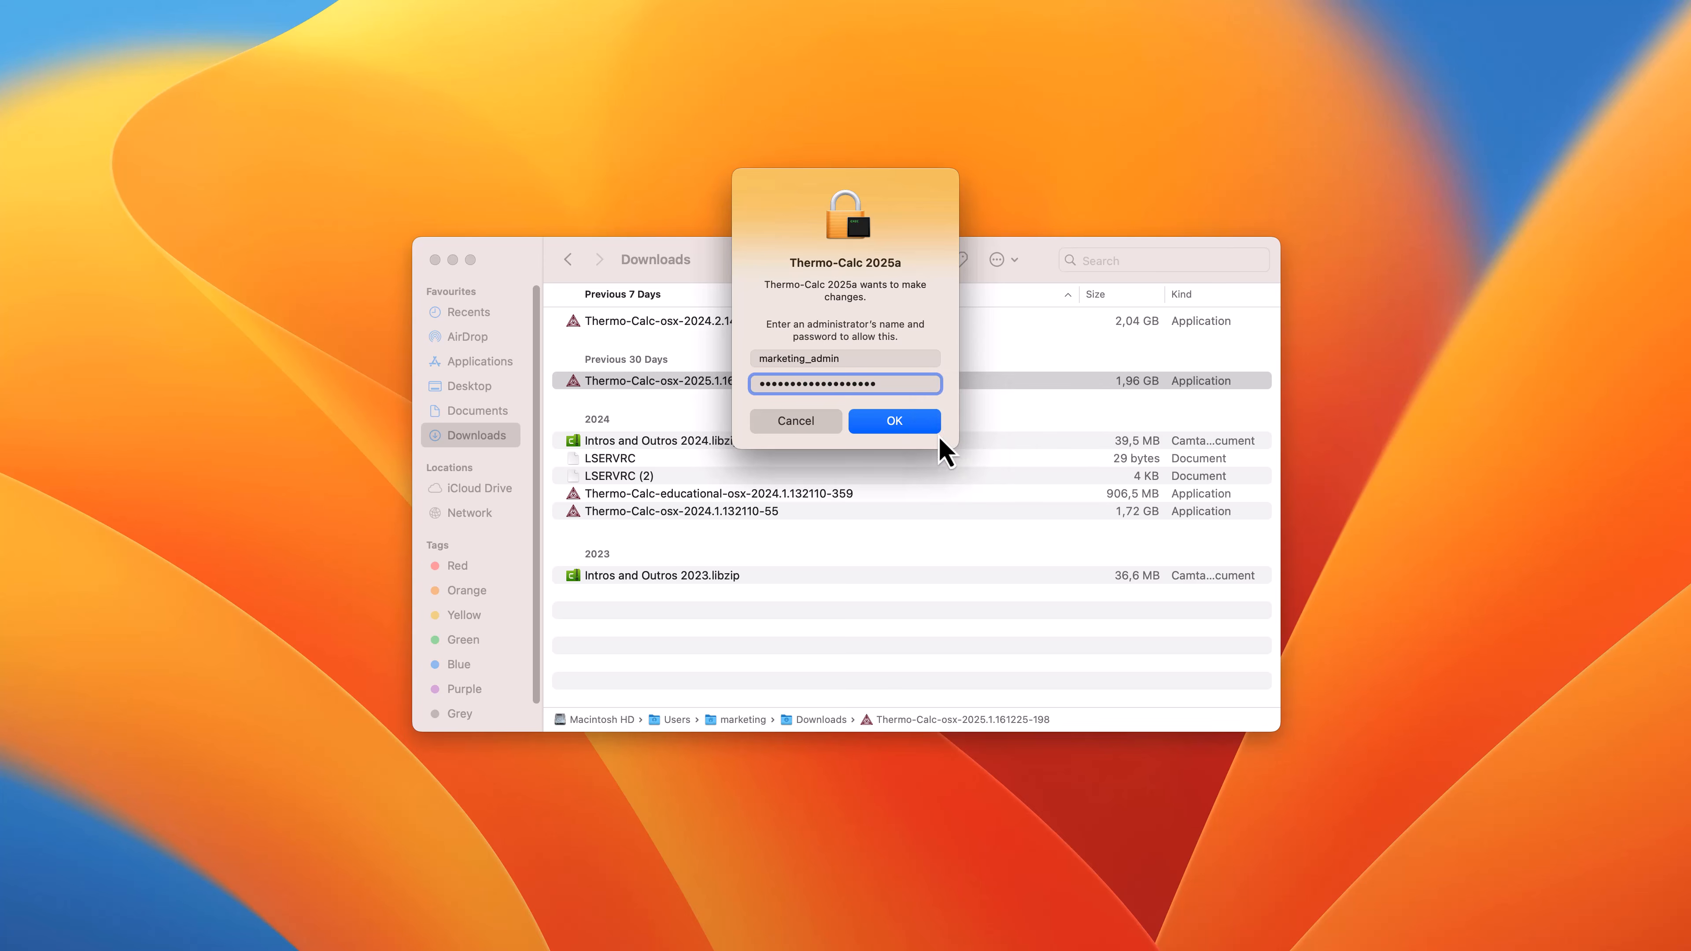
click(928, 427)
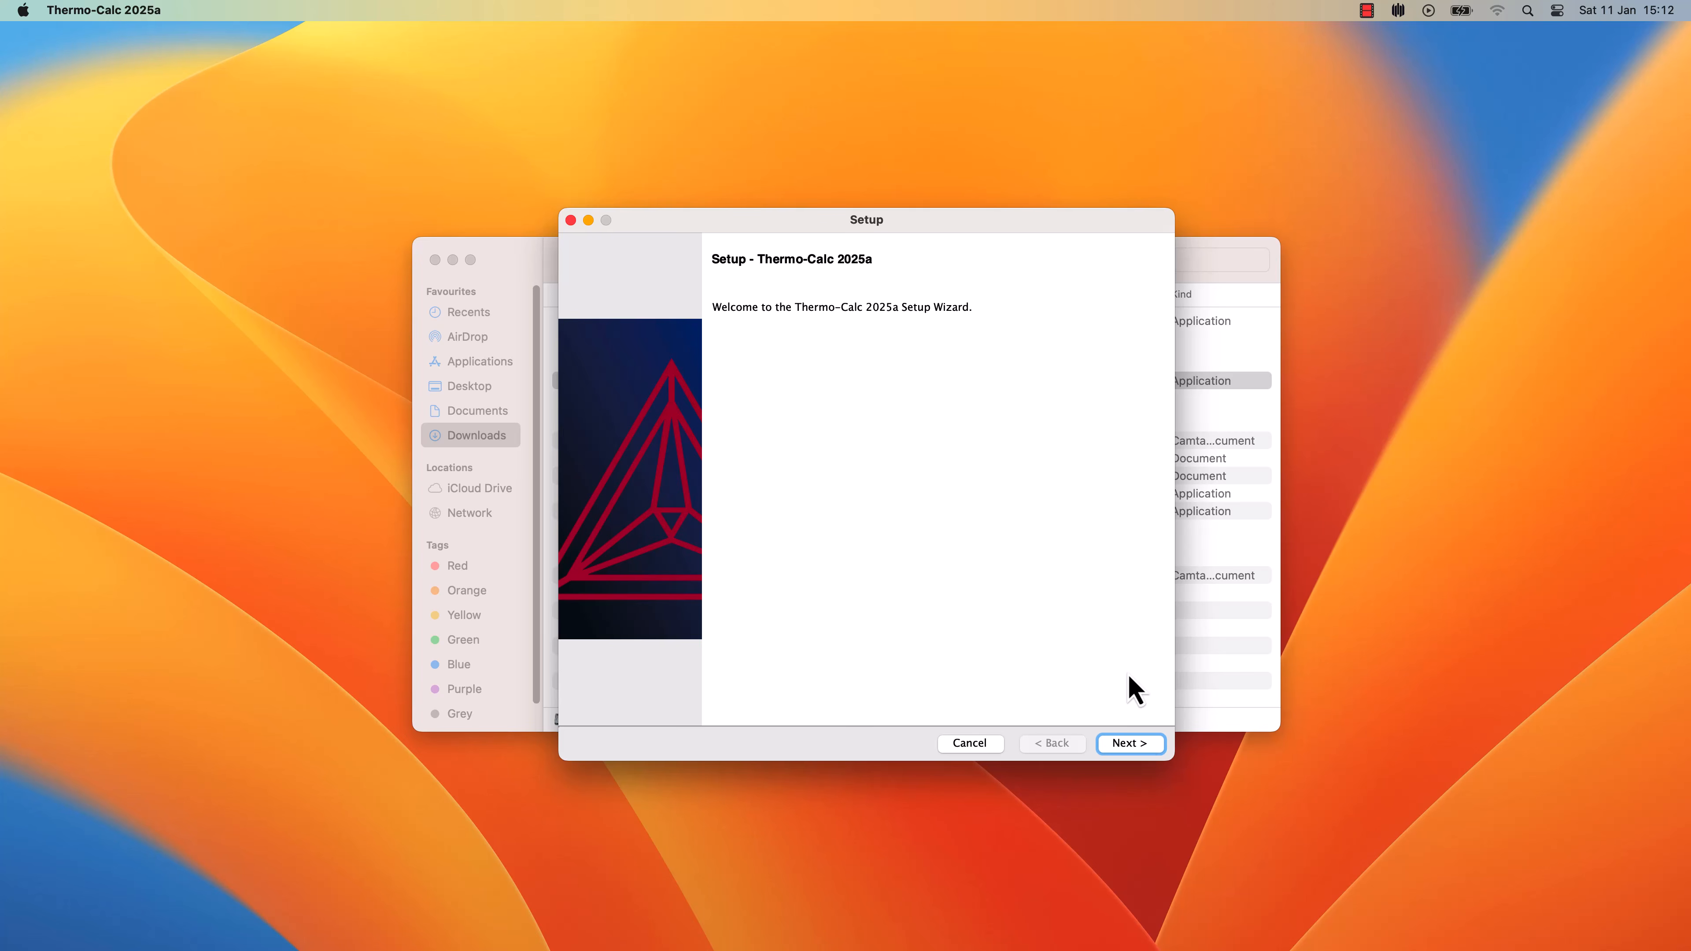
Accept the Thermo-Calc 2025a licence agreement and advance to the licence and installation mode page
click(1130, 743)
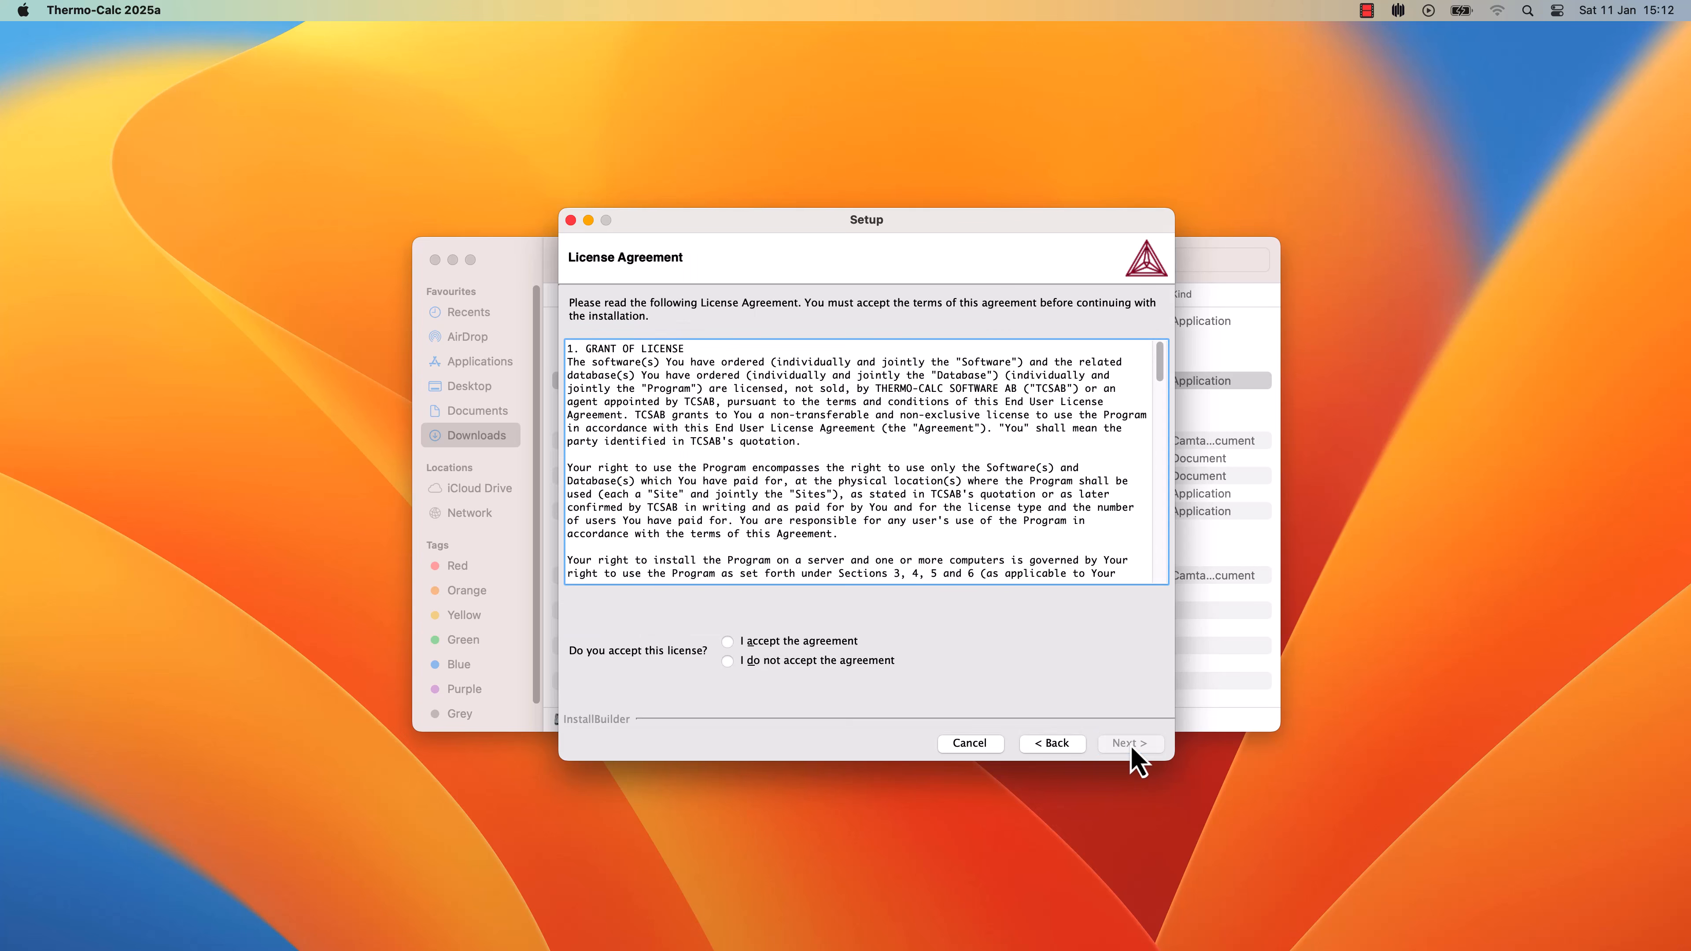
drag(1160, 357, 1163, 574)
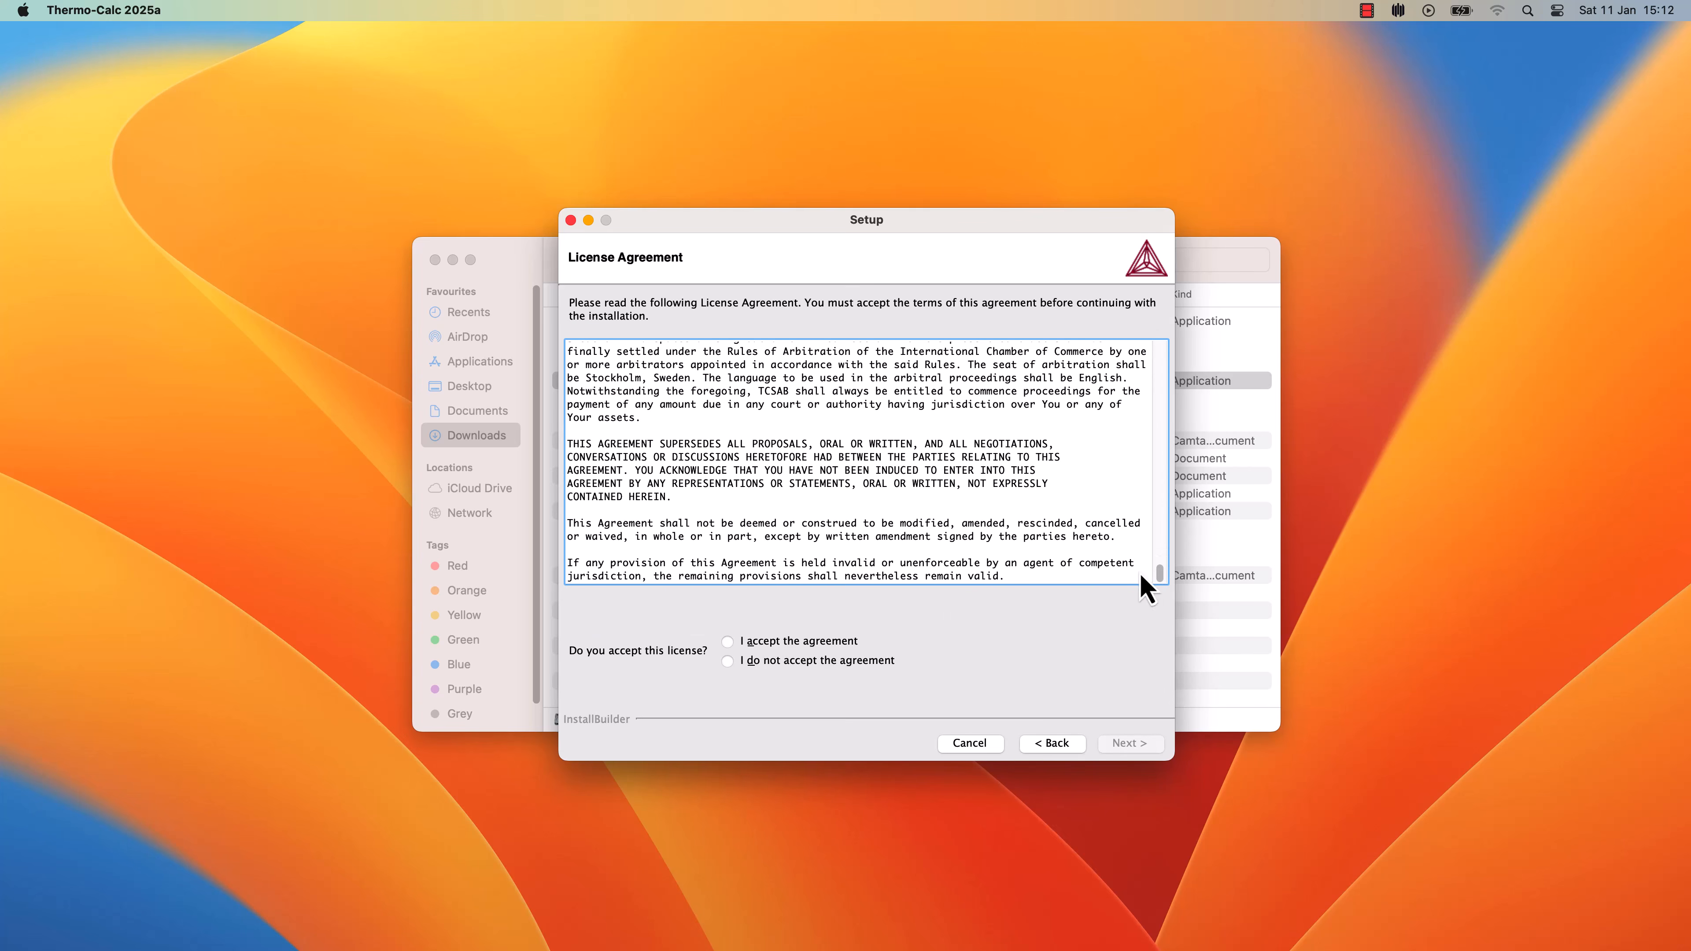
click(728, 643)
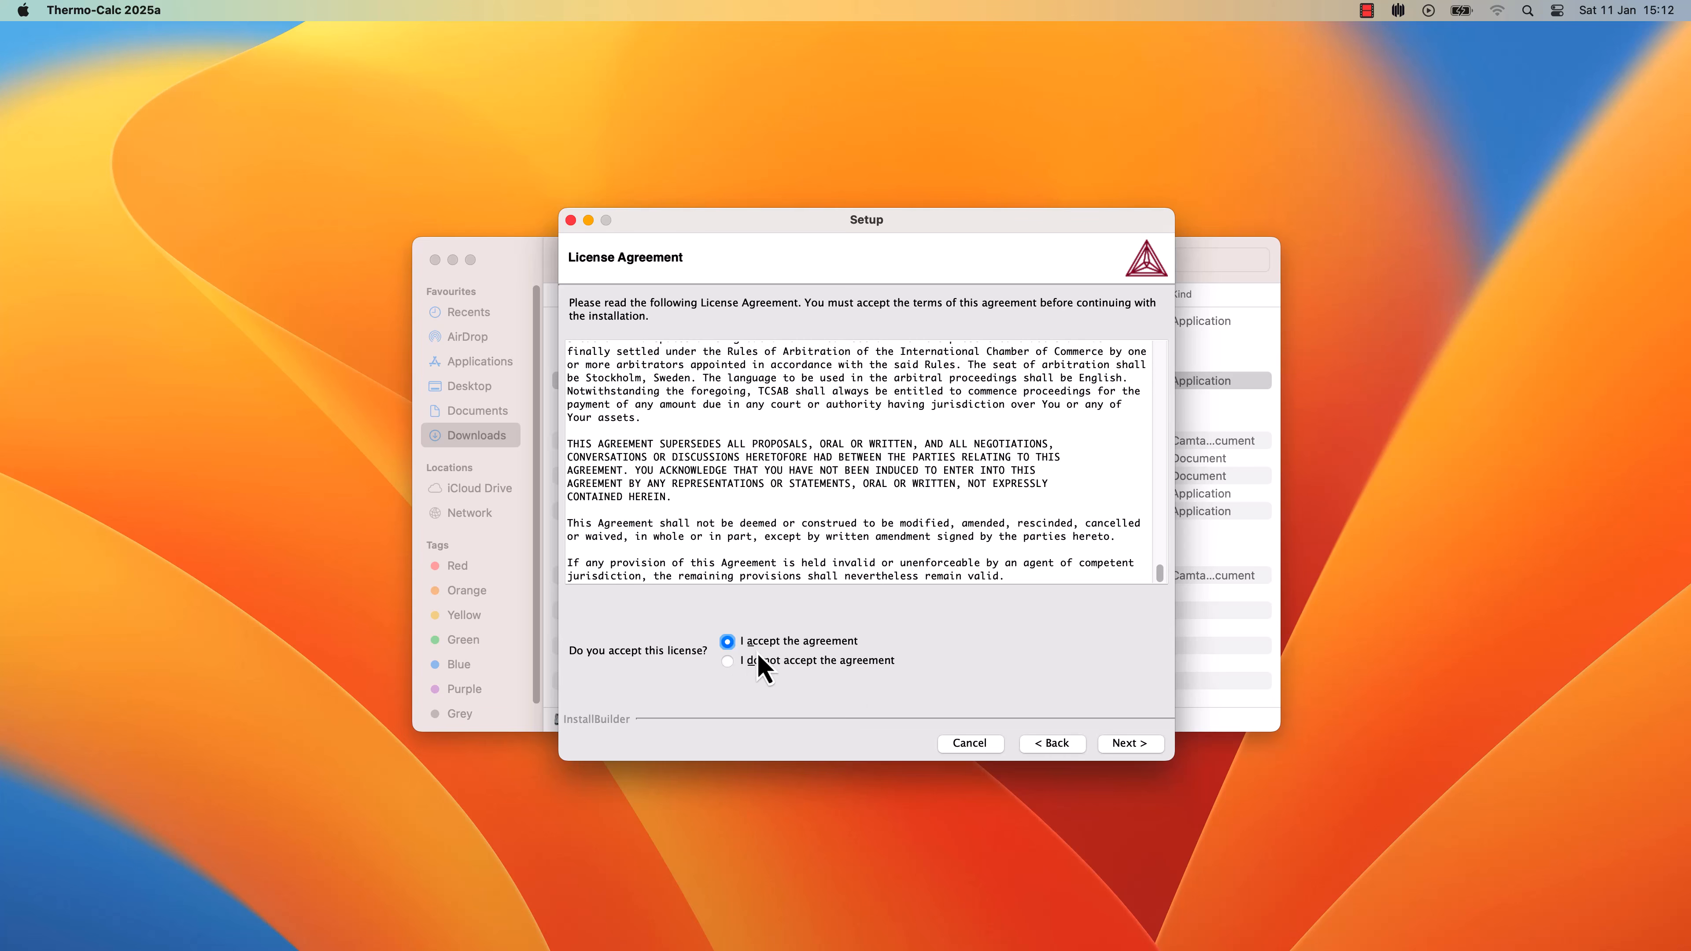
click(1130, 744)
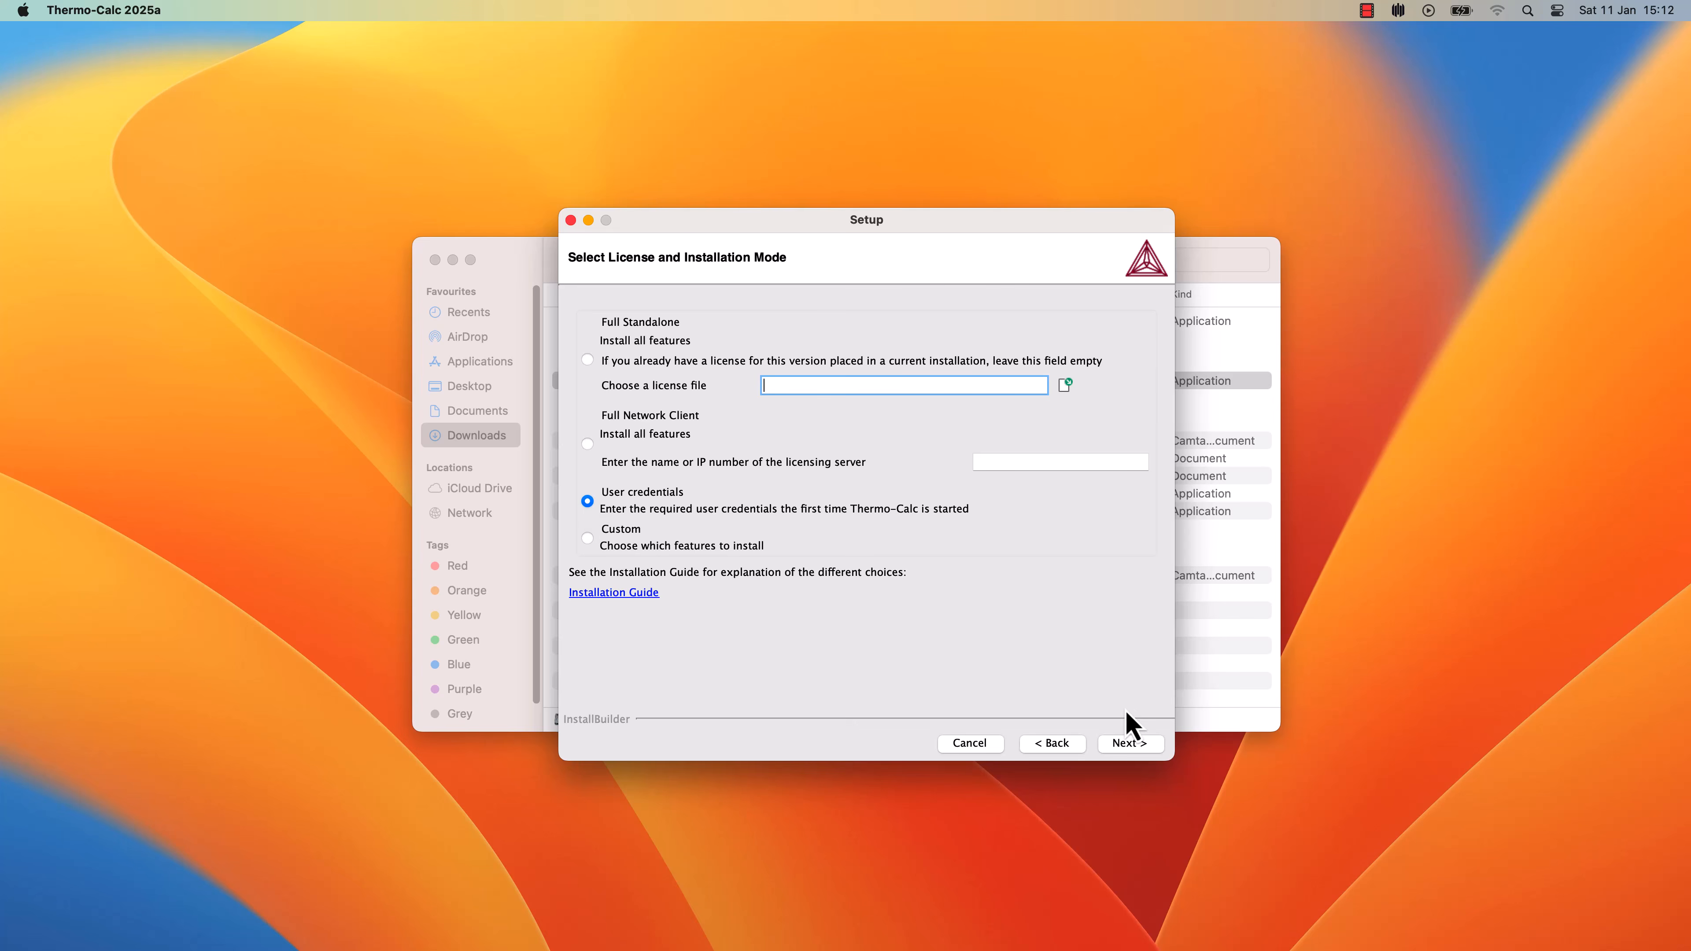
Keep User credentials mode and continue past TC-Python and Ready to Install to install 2025a
click(1131, 744)
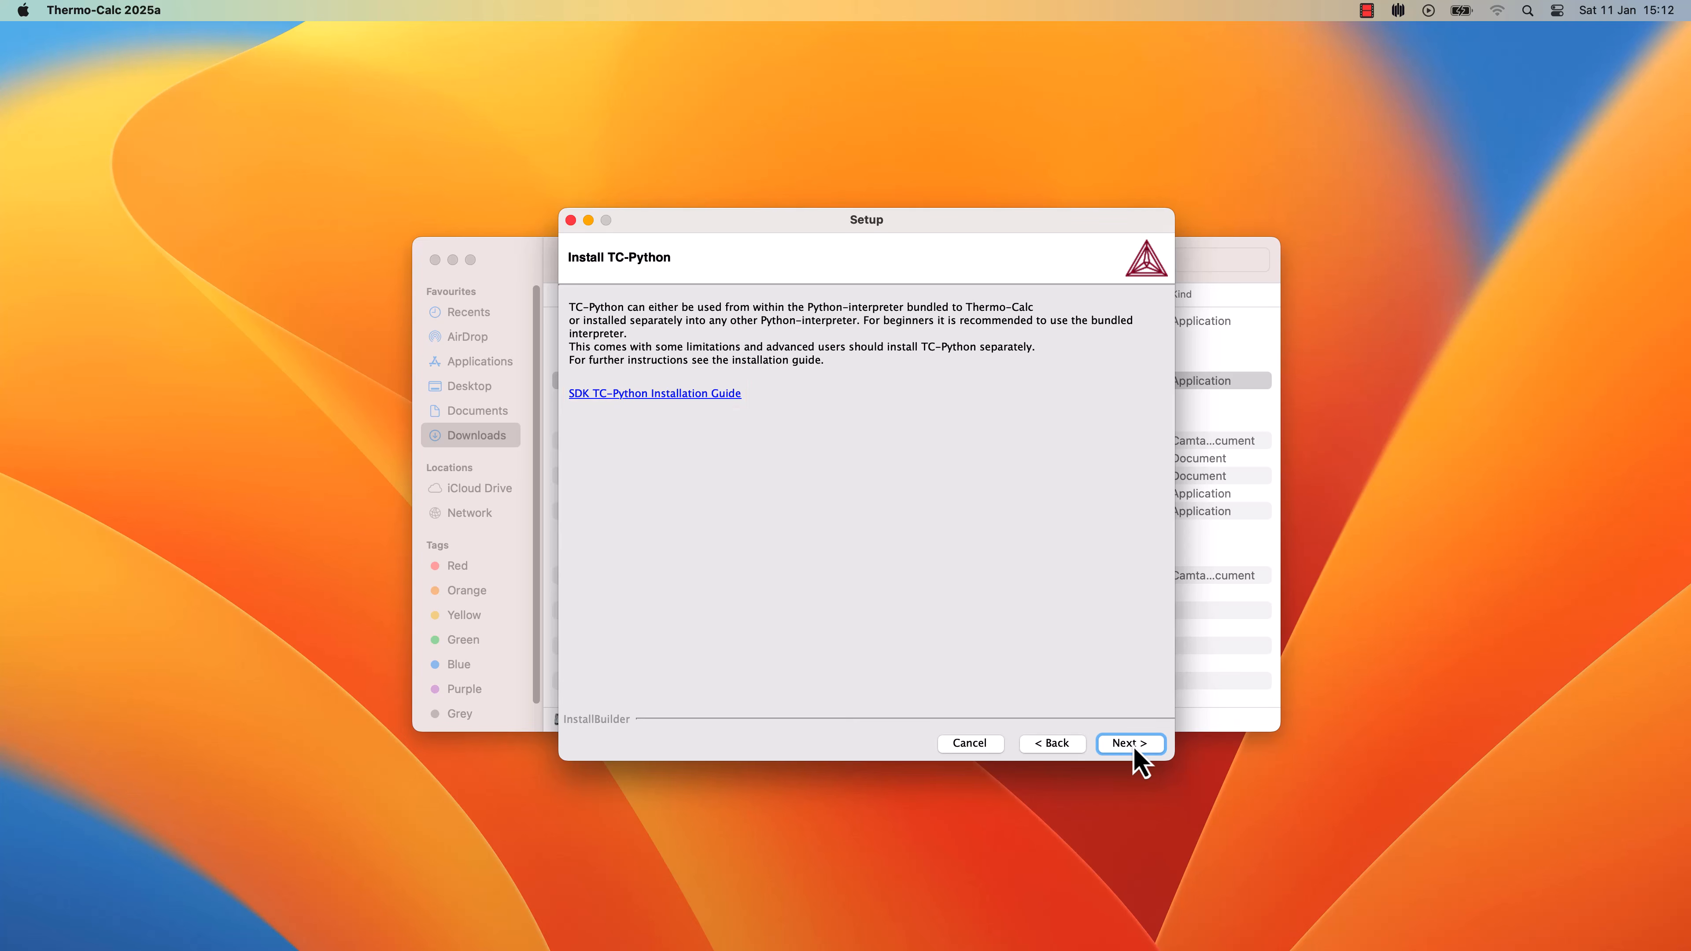
click(1137, 746)
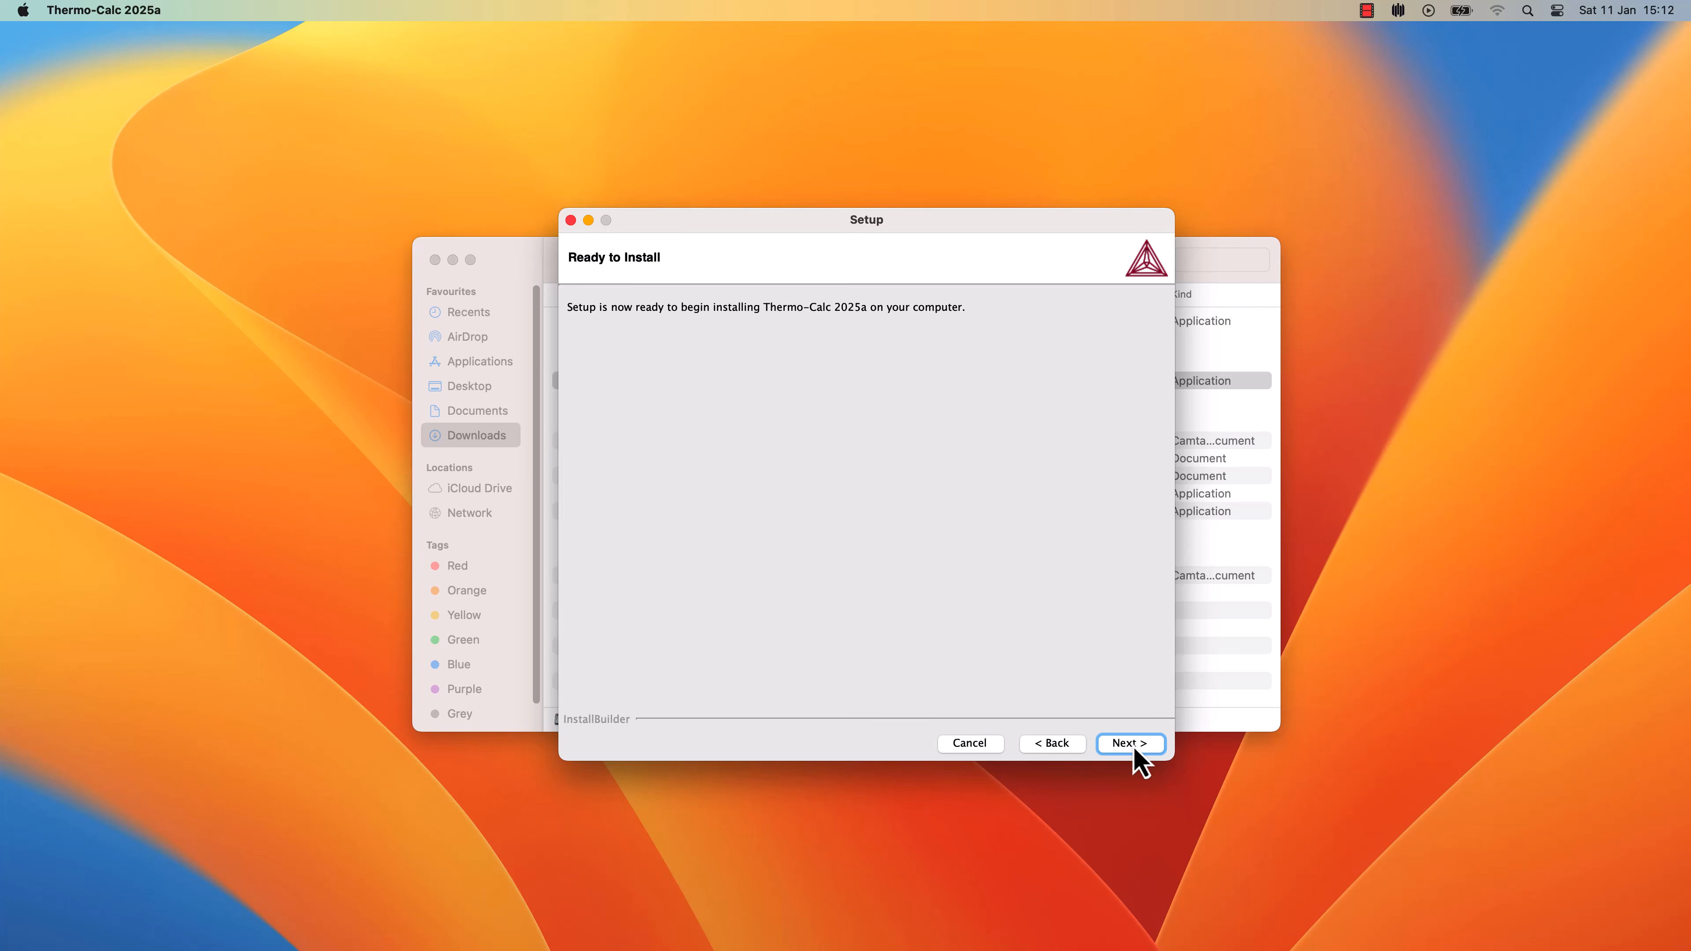
click(1130, 743)
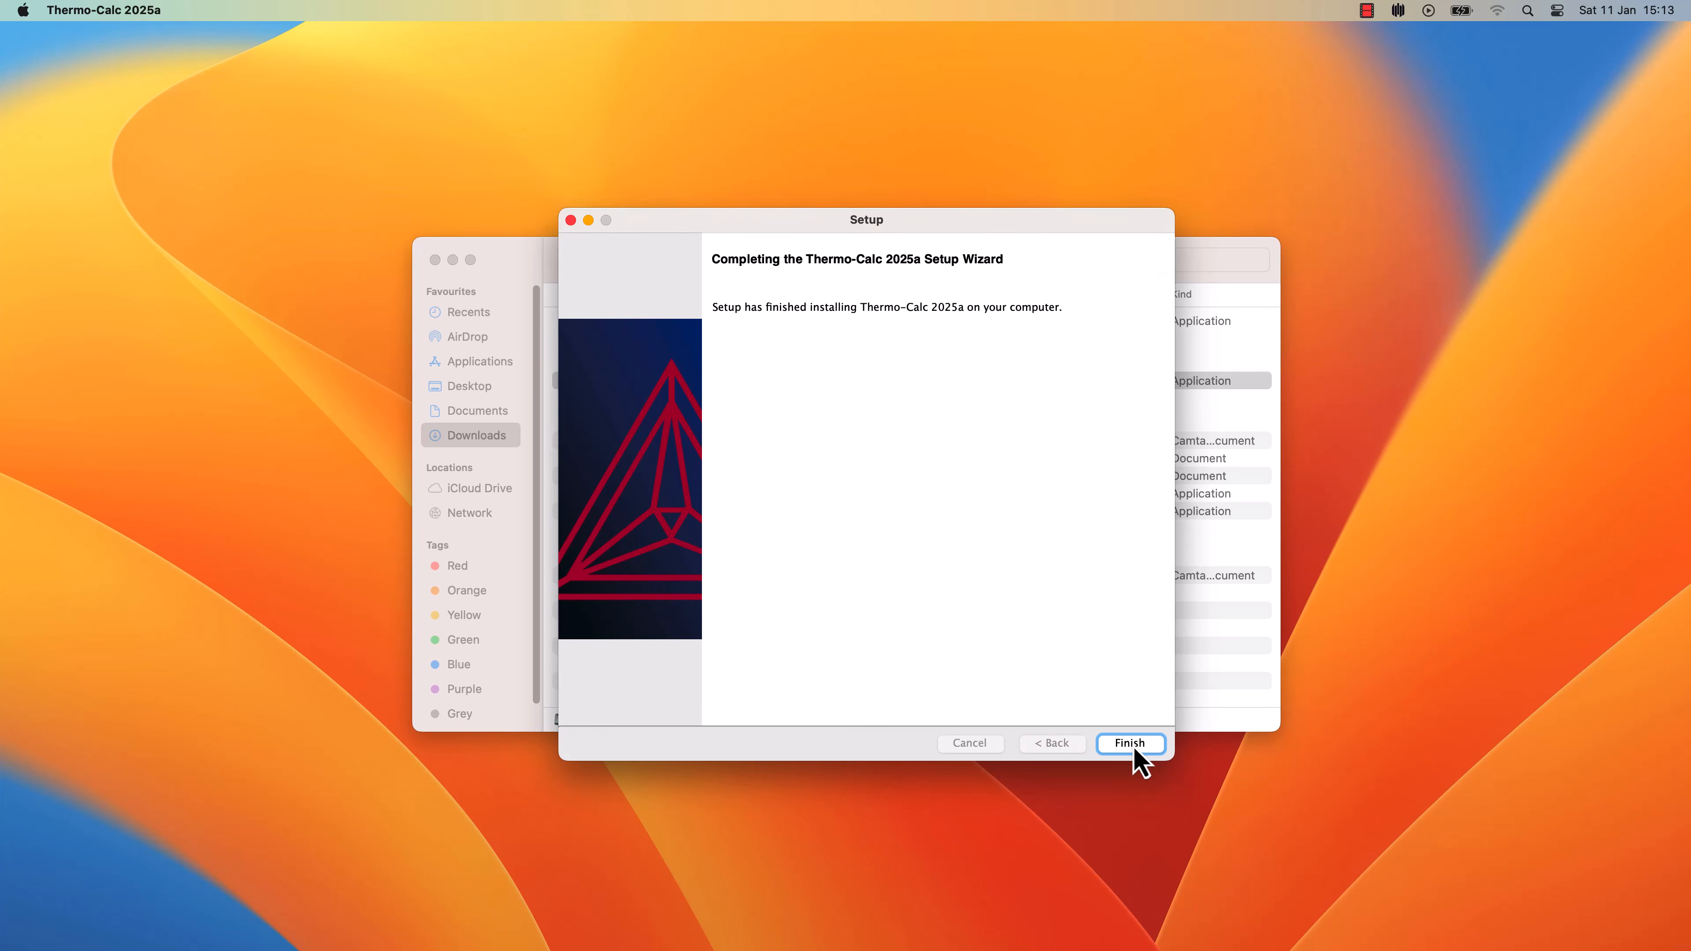
Close the finished setup wizard and open the Applications folder via the Go menu
click(1134, 747)
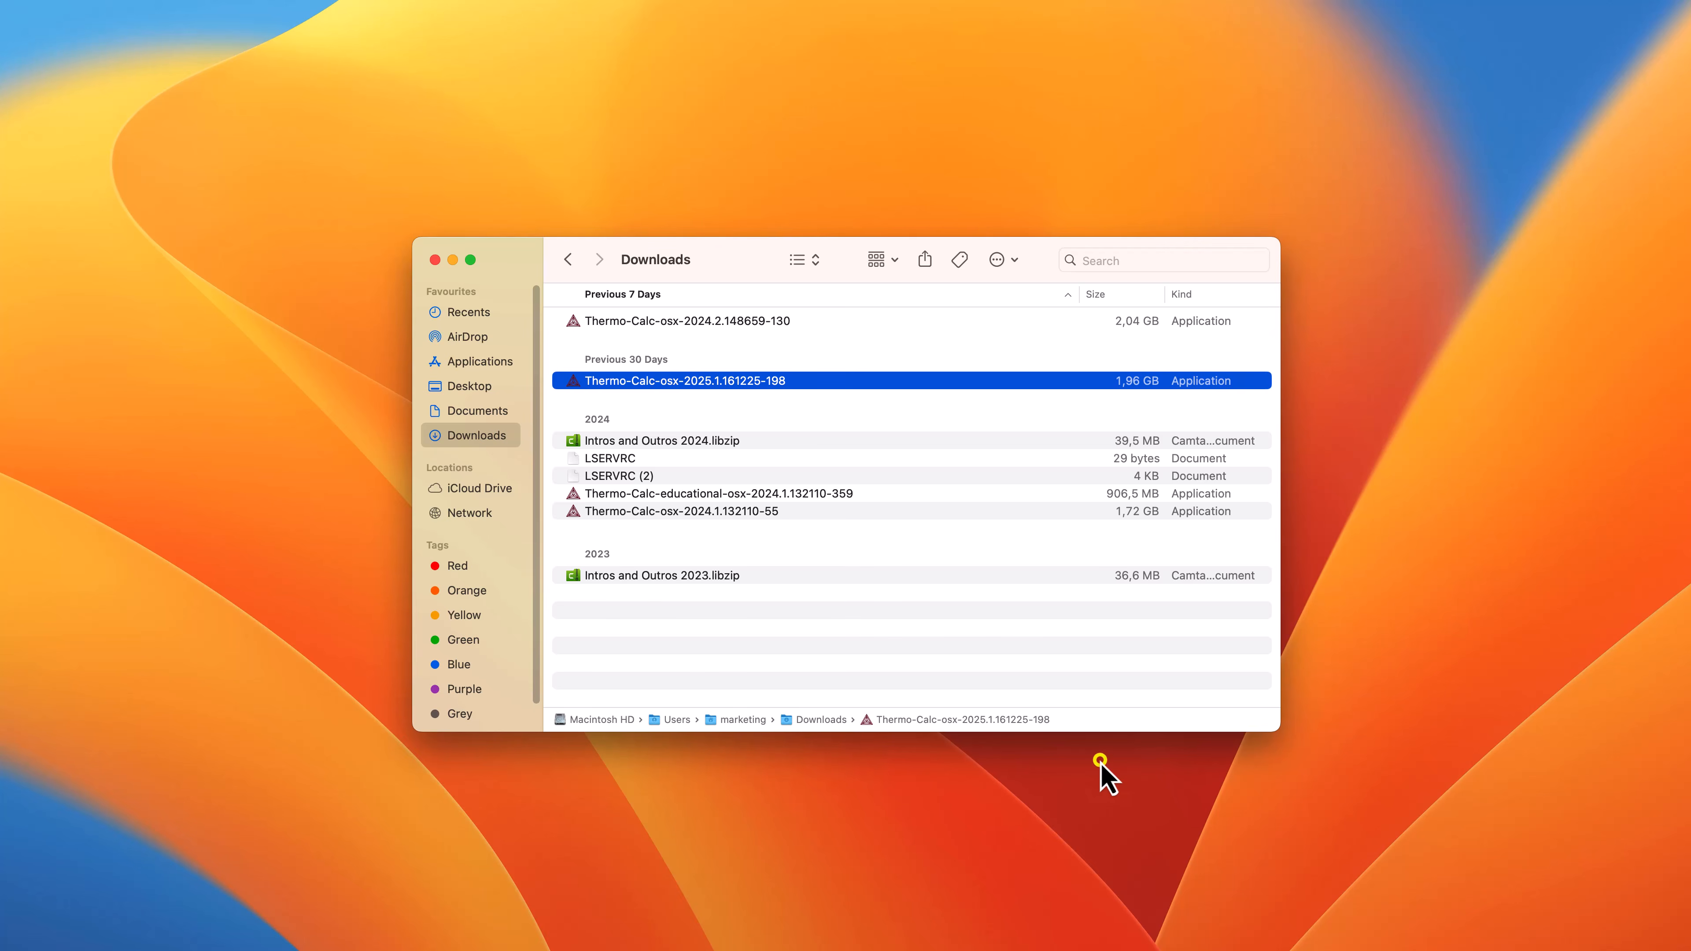
click(1101, 764)
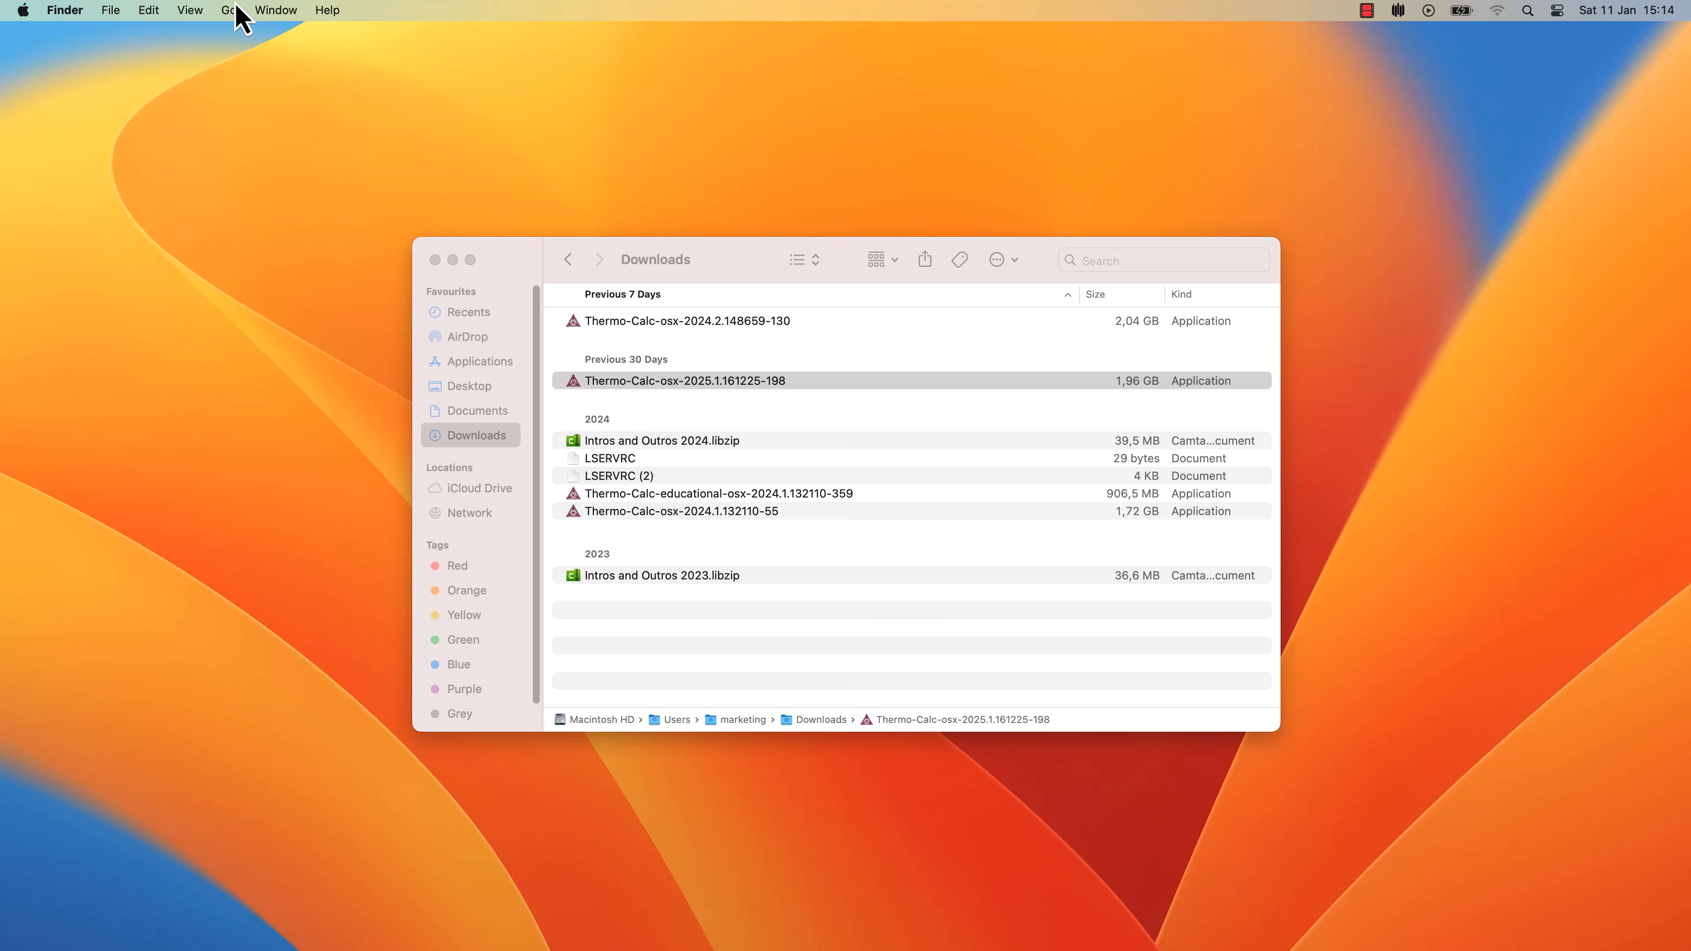
click(229, 11)
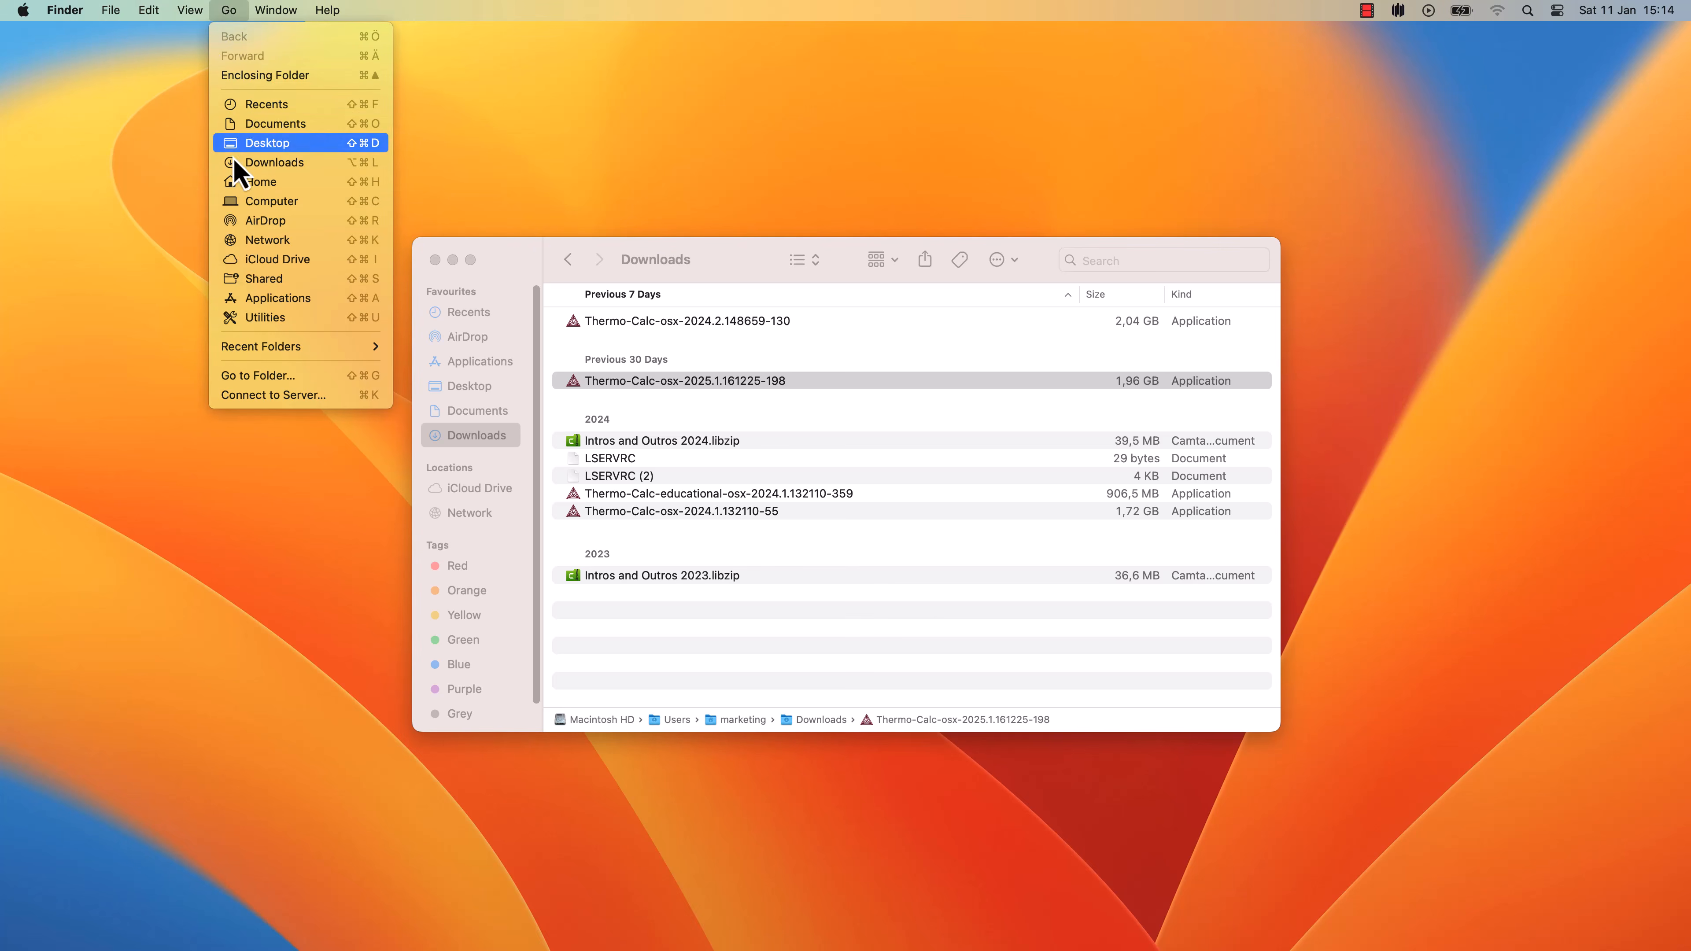
click(266, 298)
Select and launch the newly installed Thermo-Calc-2025a from Applications
scroll(1060, 434, down, 3)
scroll(1059, 433, down, 10)
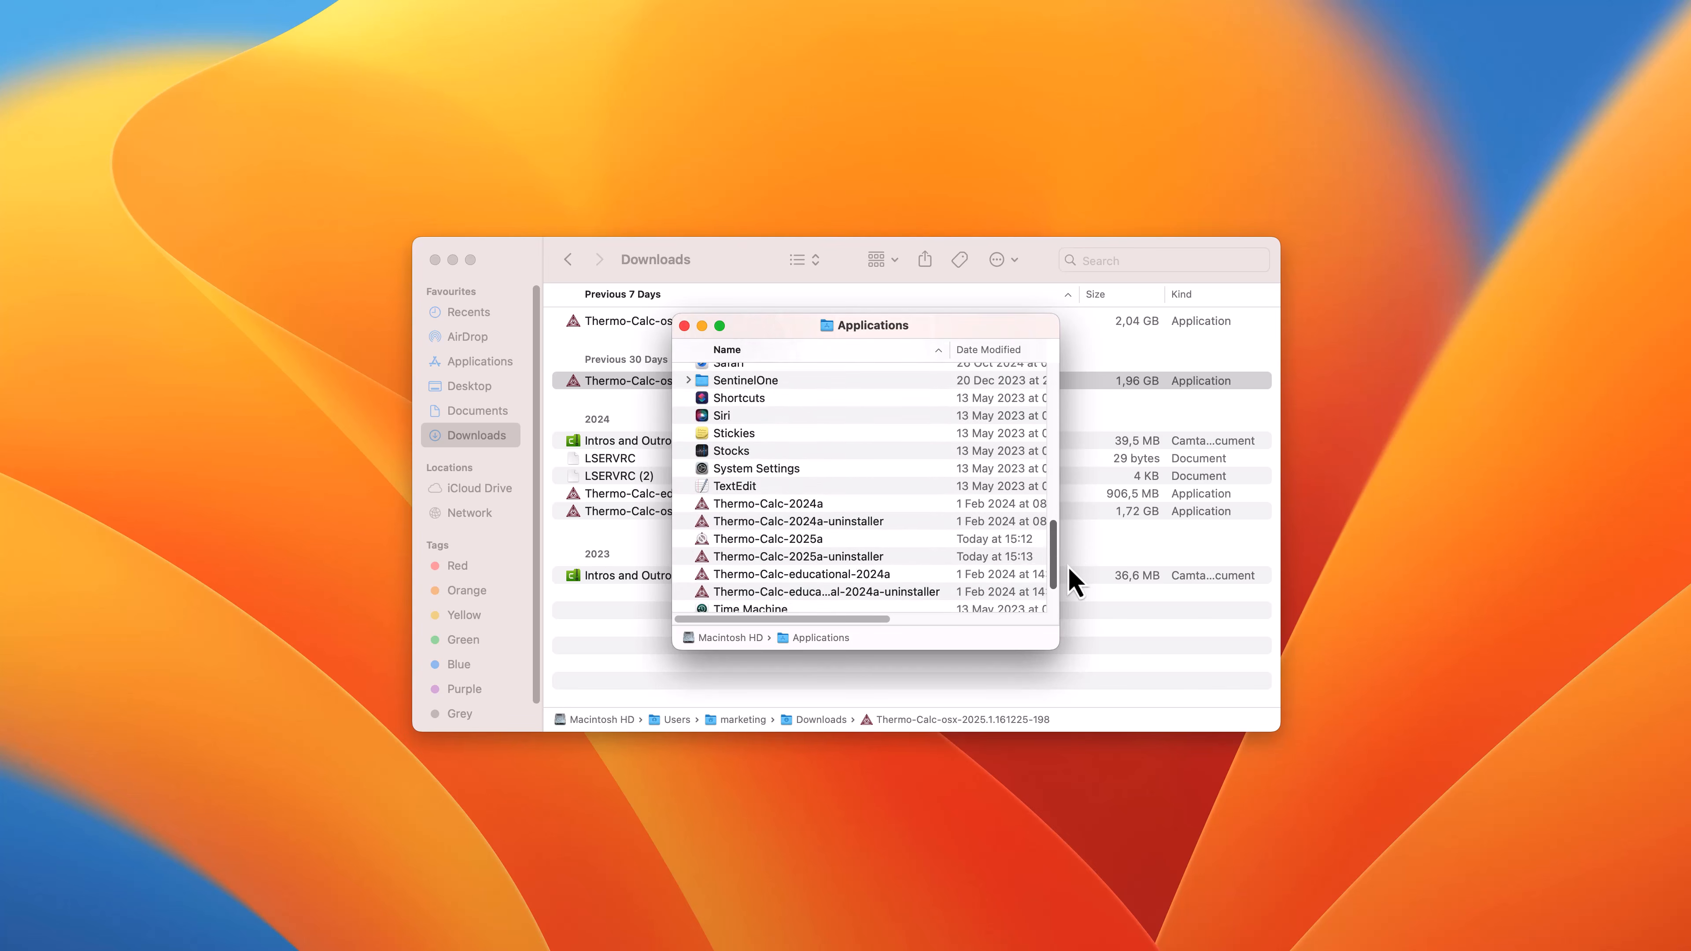
click(803, 482)
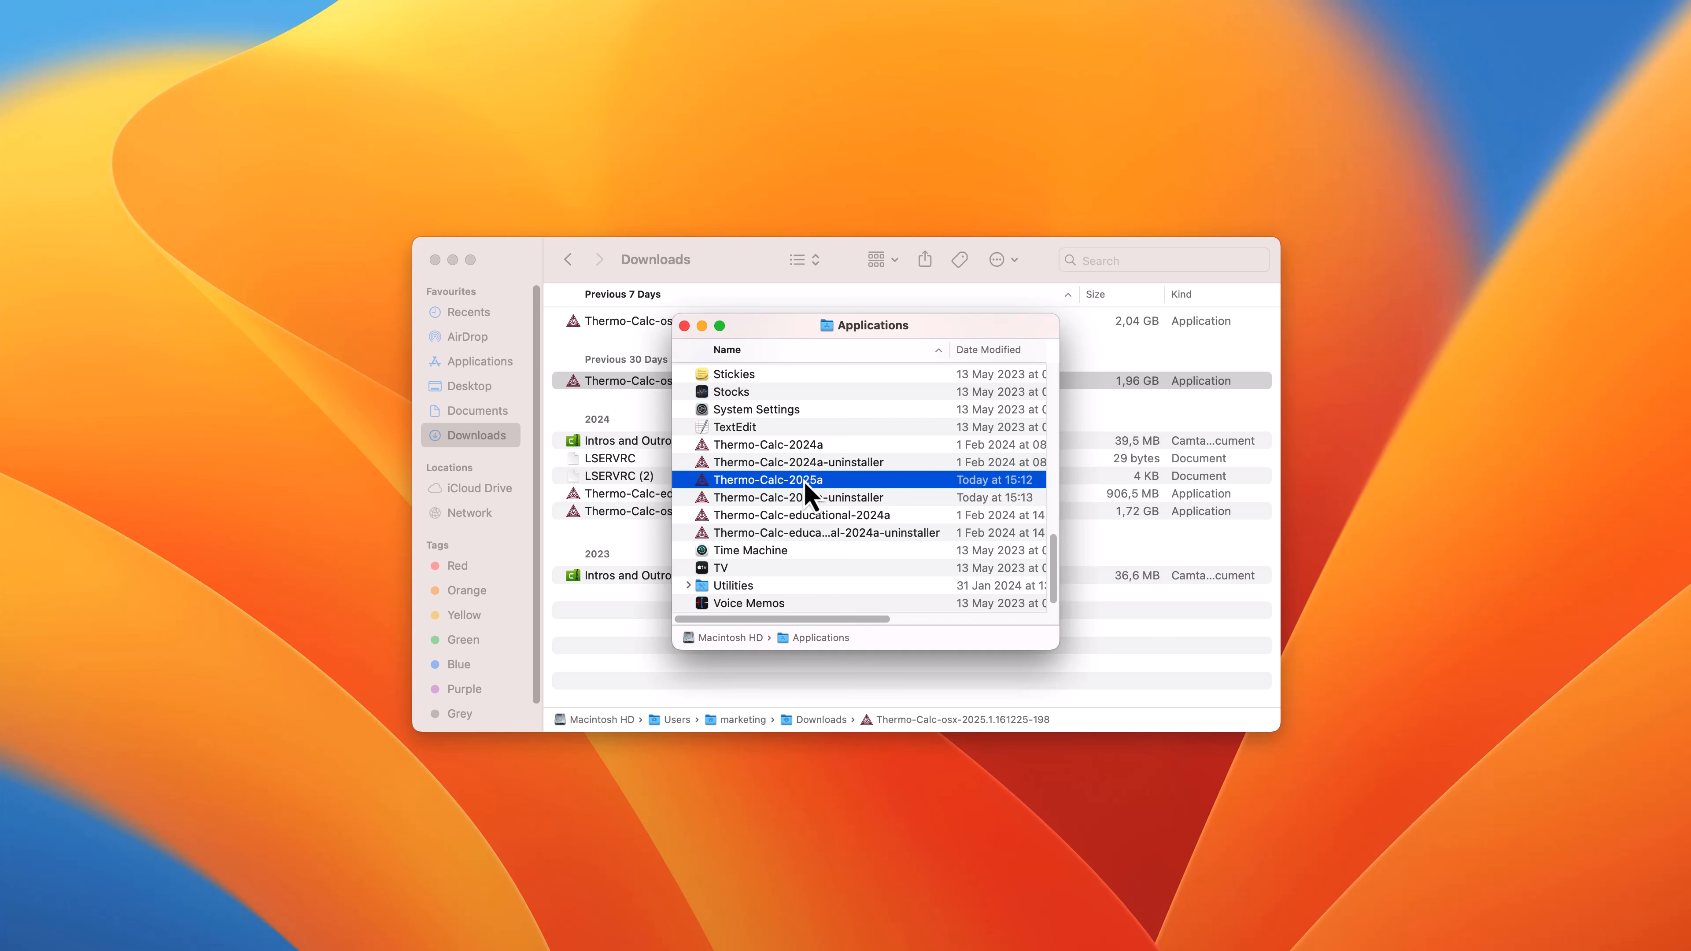
double_click(802, 481)
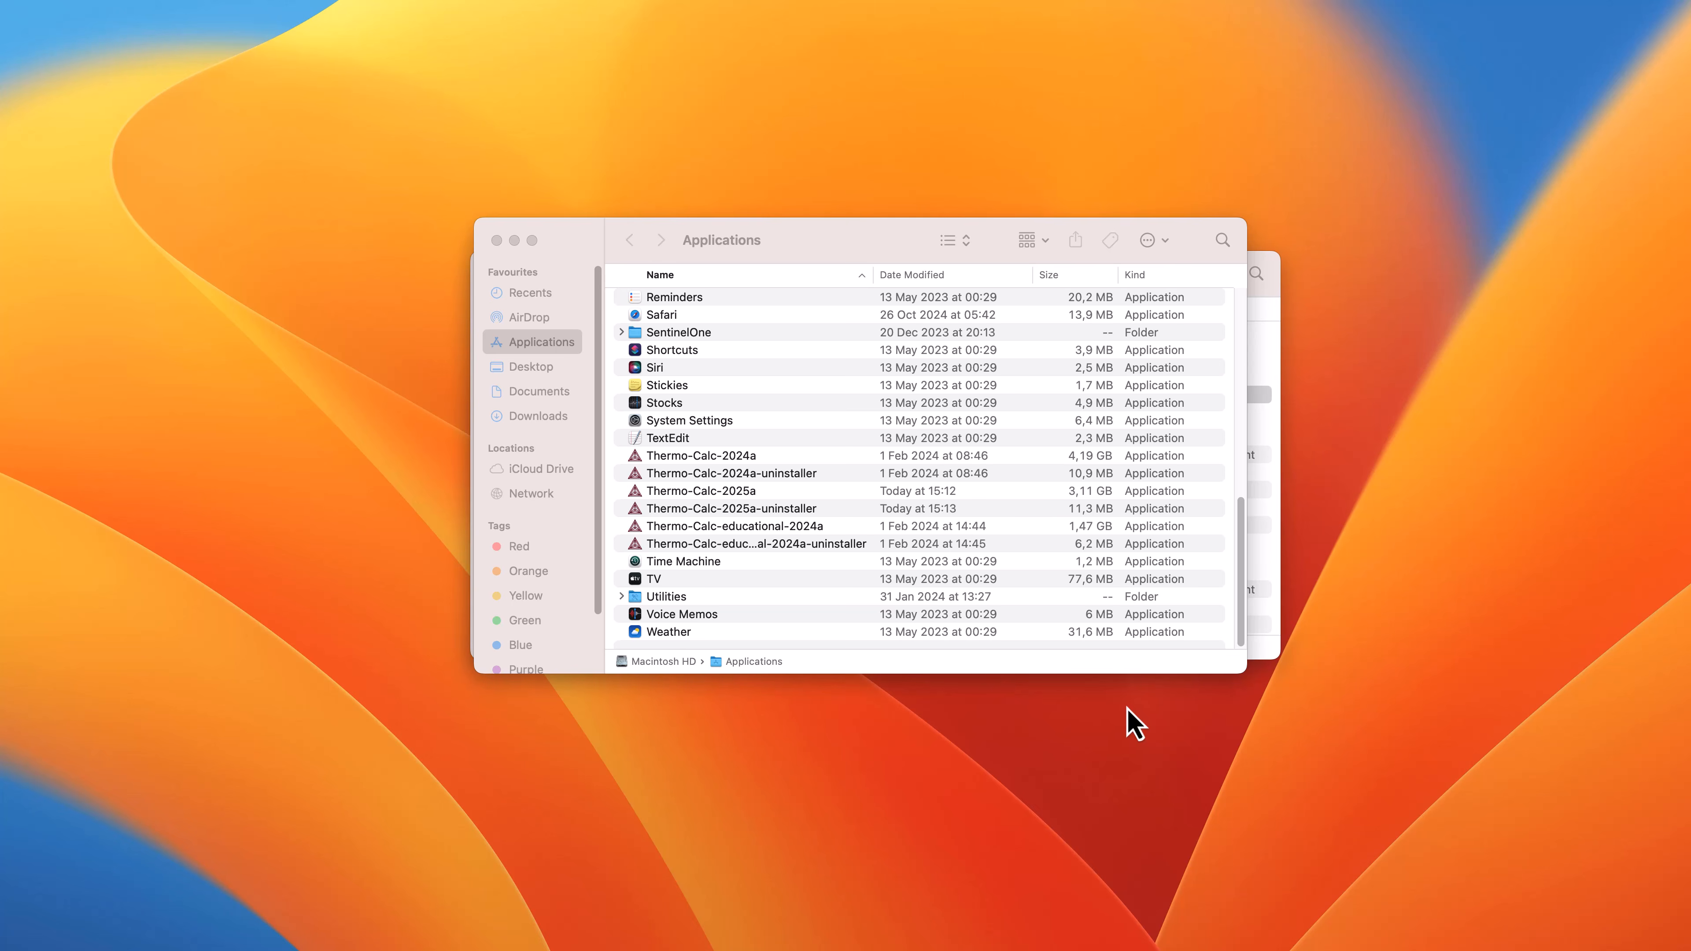
Start Thermo-Calc 2025a and dismiss the 'New in Thermo-Calc 2025a' release notes
double_click(754, 496)
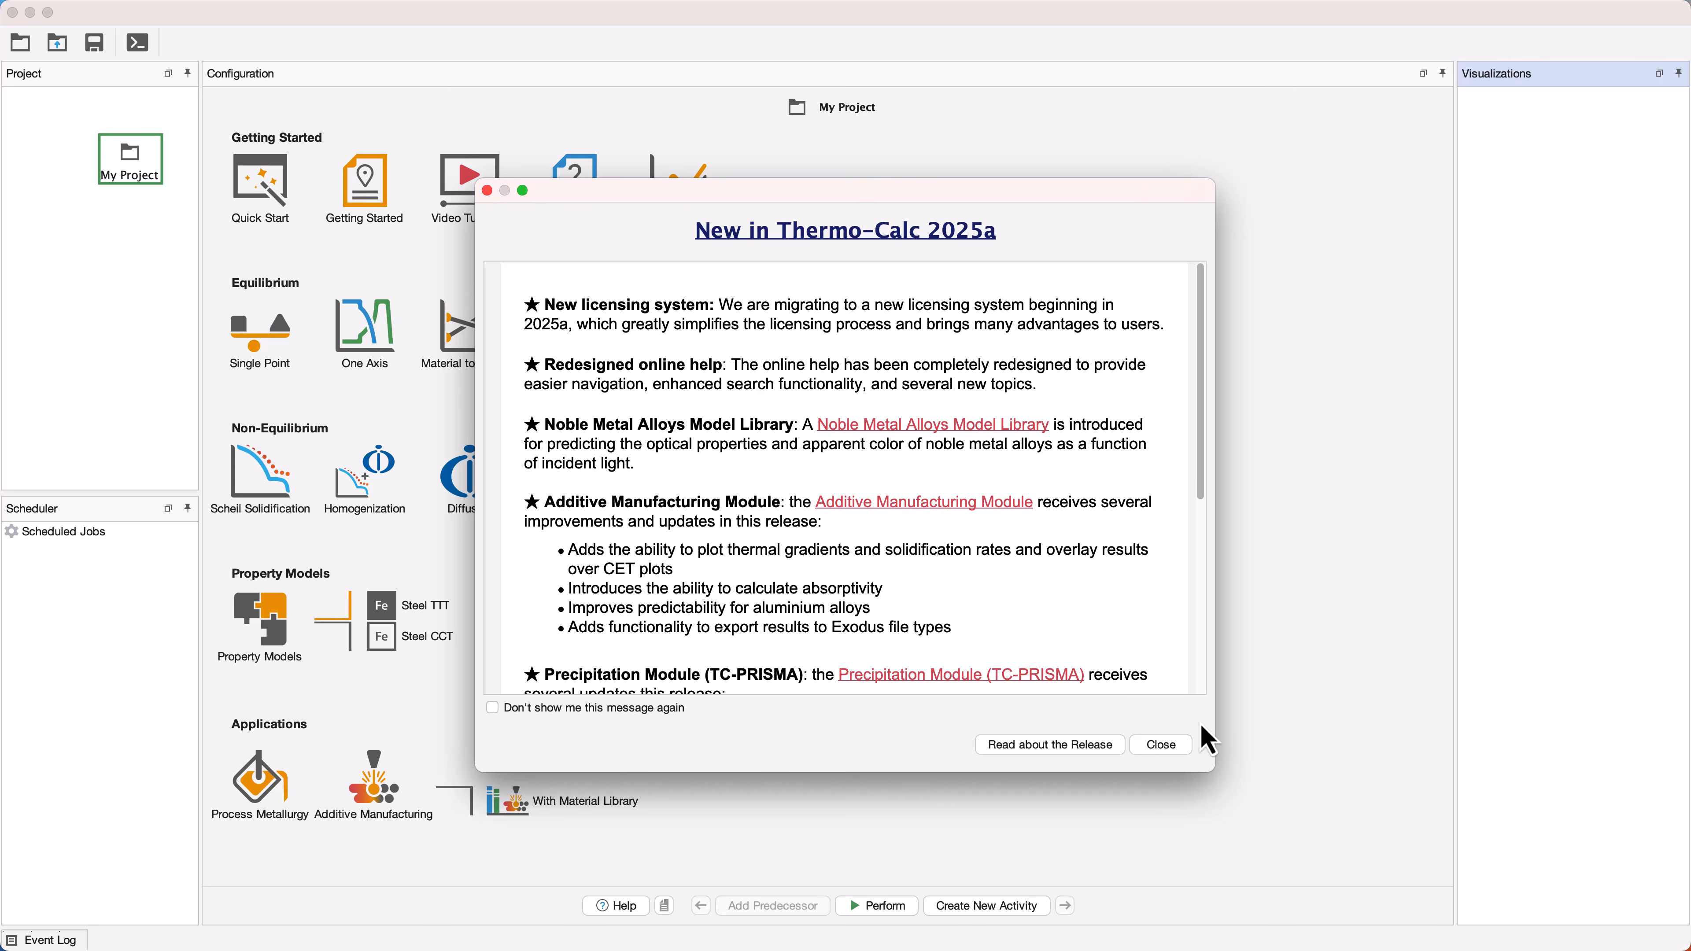
click(1175, 747)
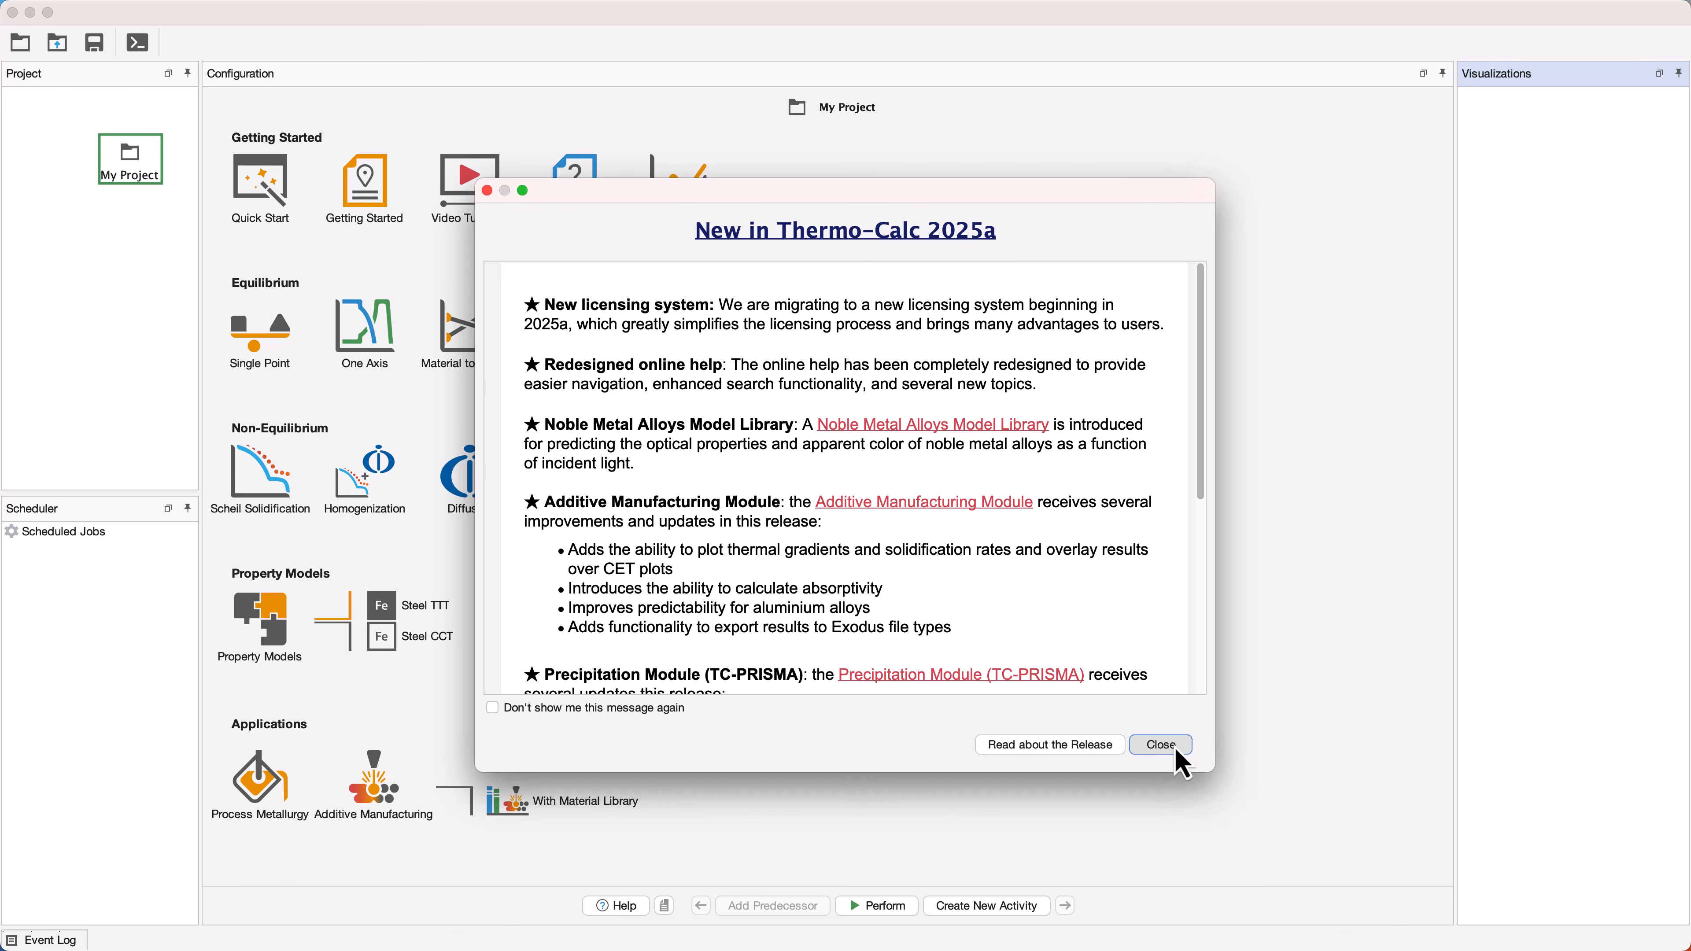
Close the release notes and enter the user's e-mail and account password in the licence sign-in
click(1176, 752)
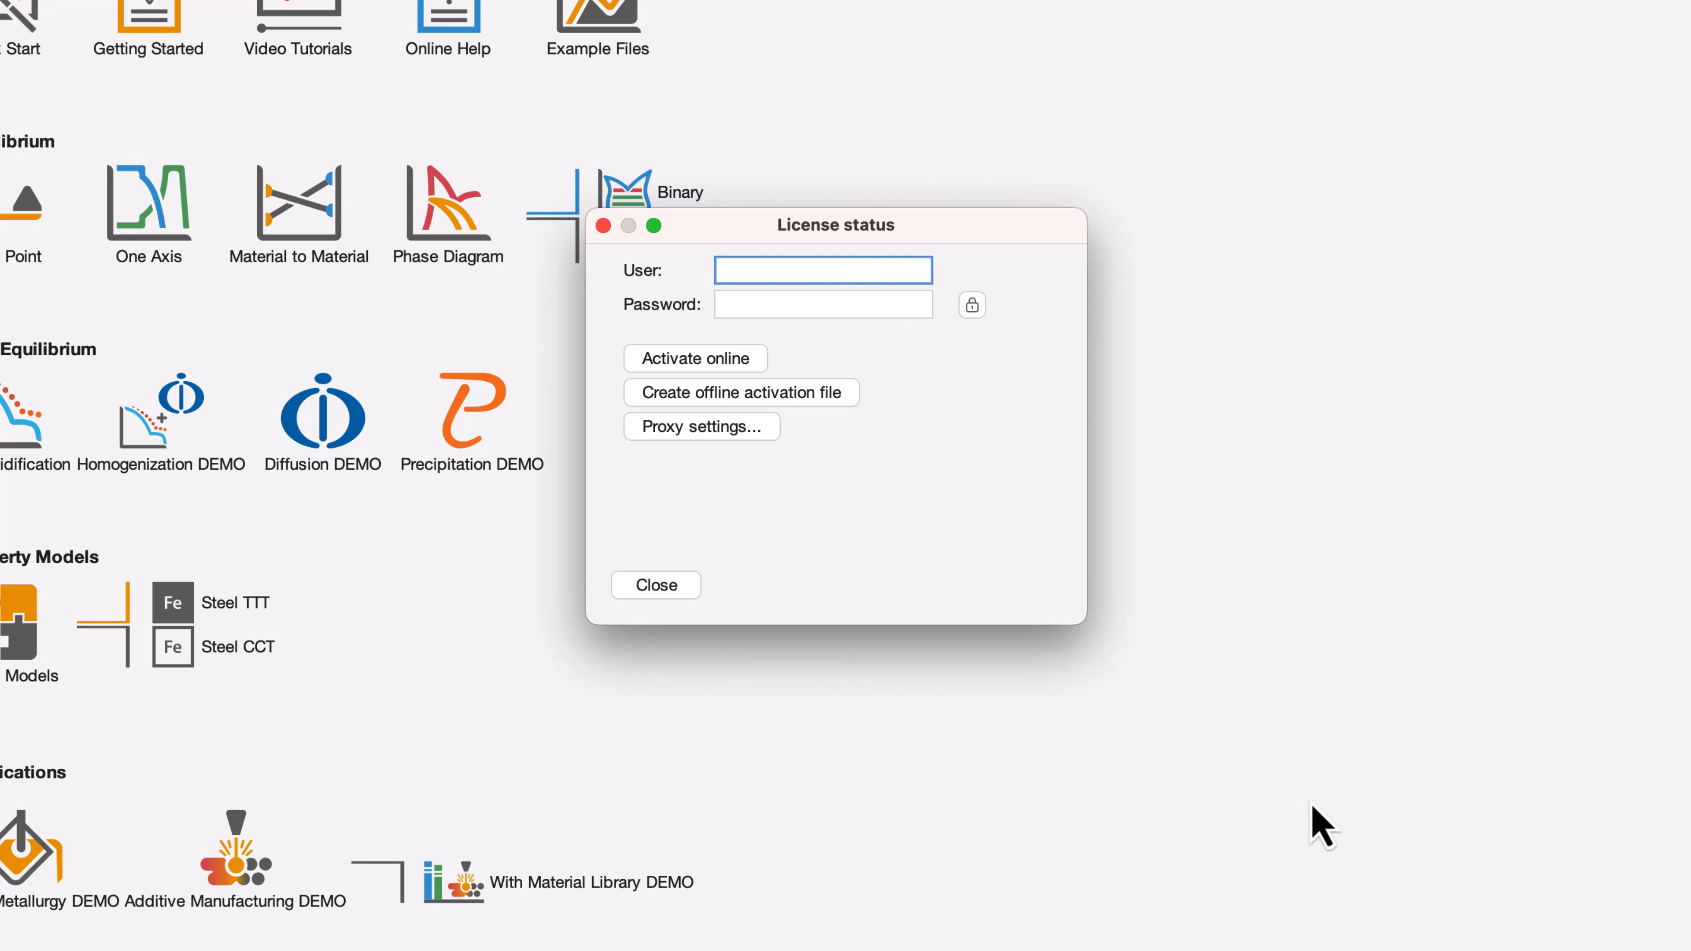
key(Tab)
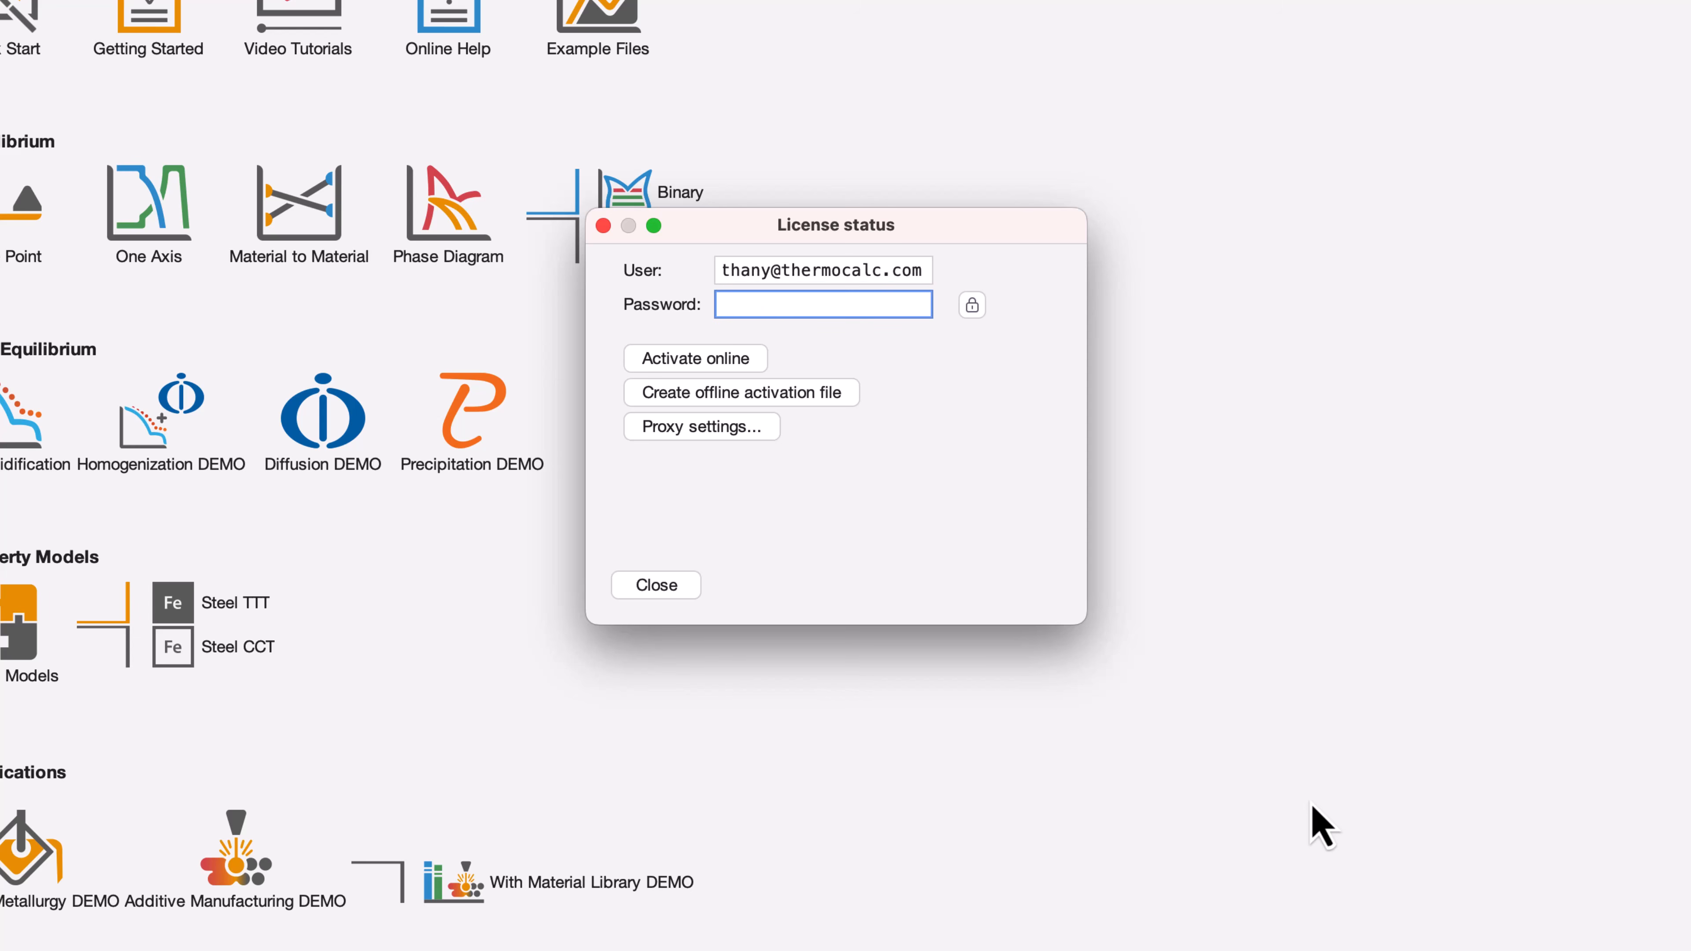
text(********)
Check Proxy settings, leave Use proxy unchecked, and cancel without changes
click(768, 433)
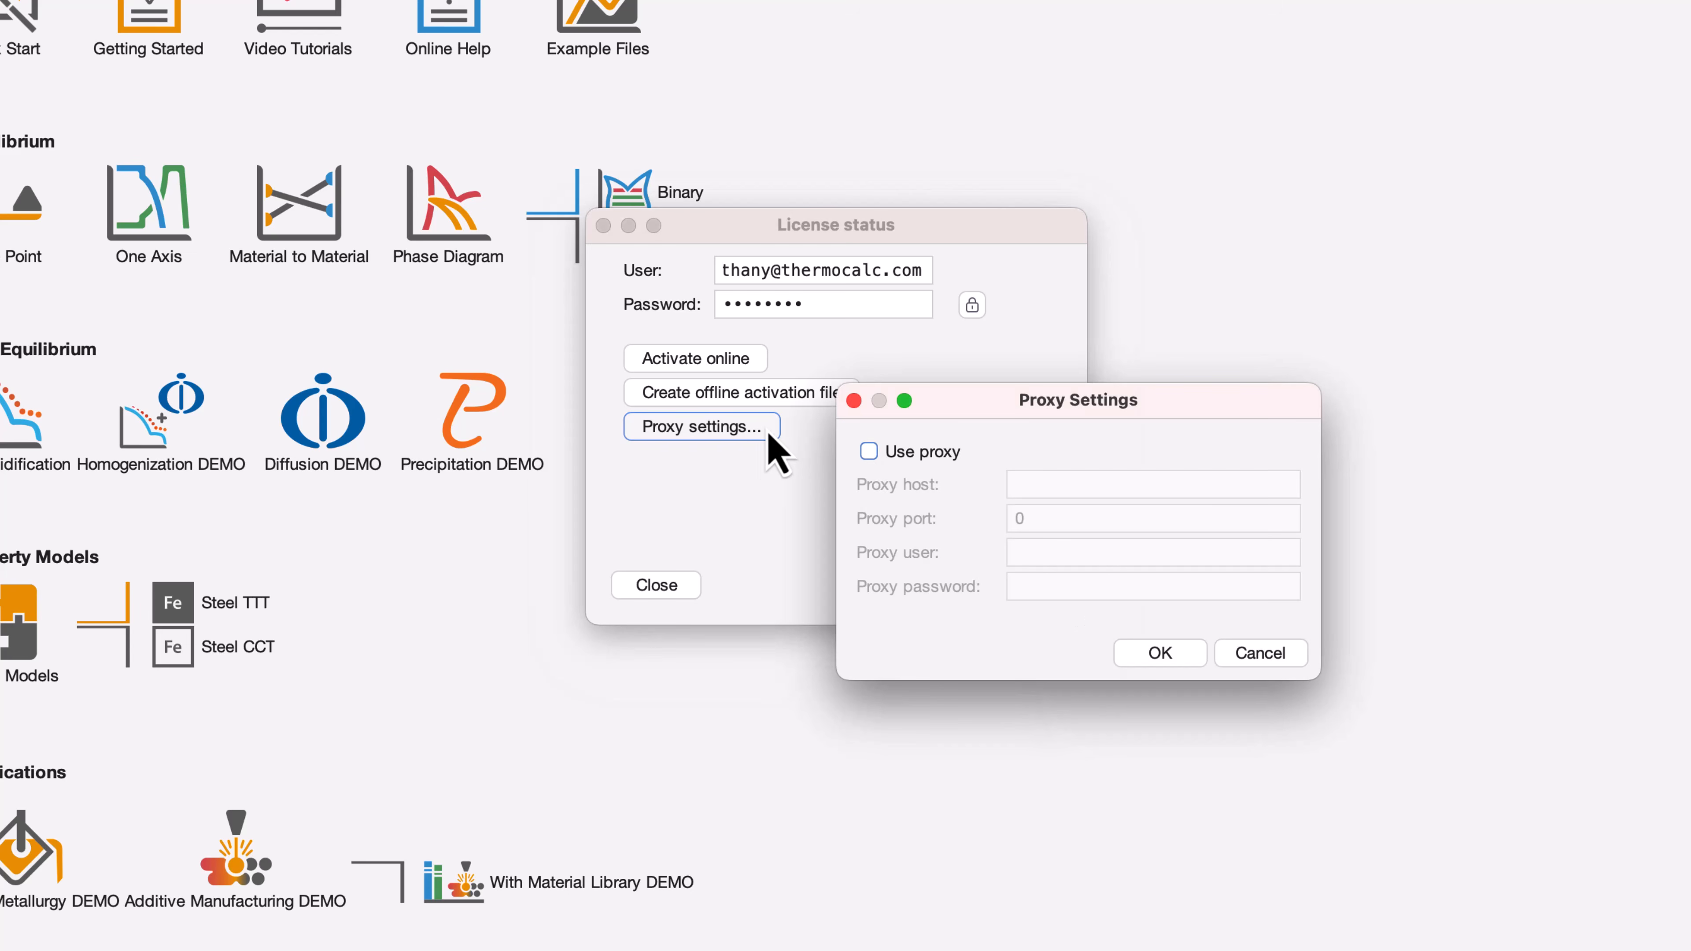
drag(951, 413, 806, 299)
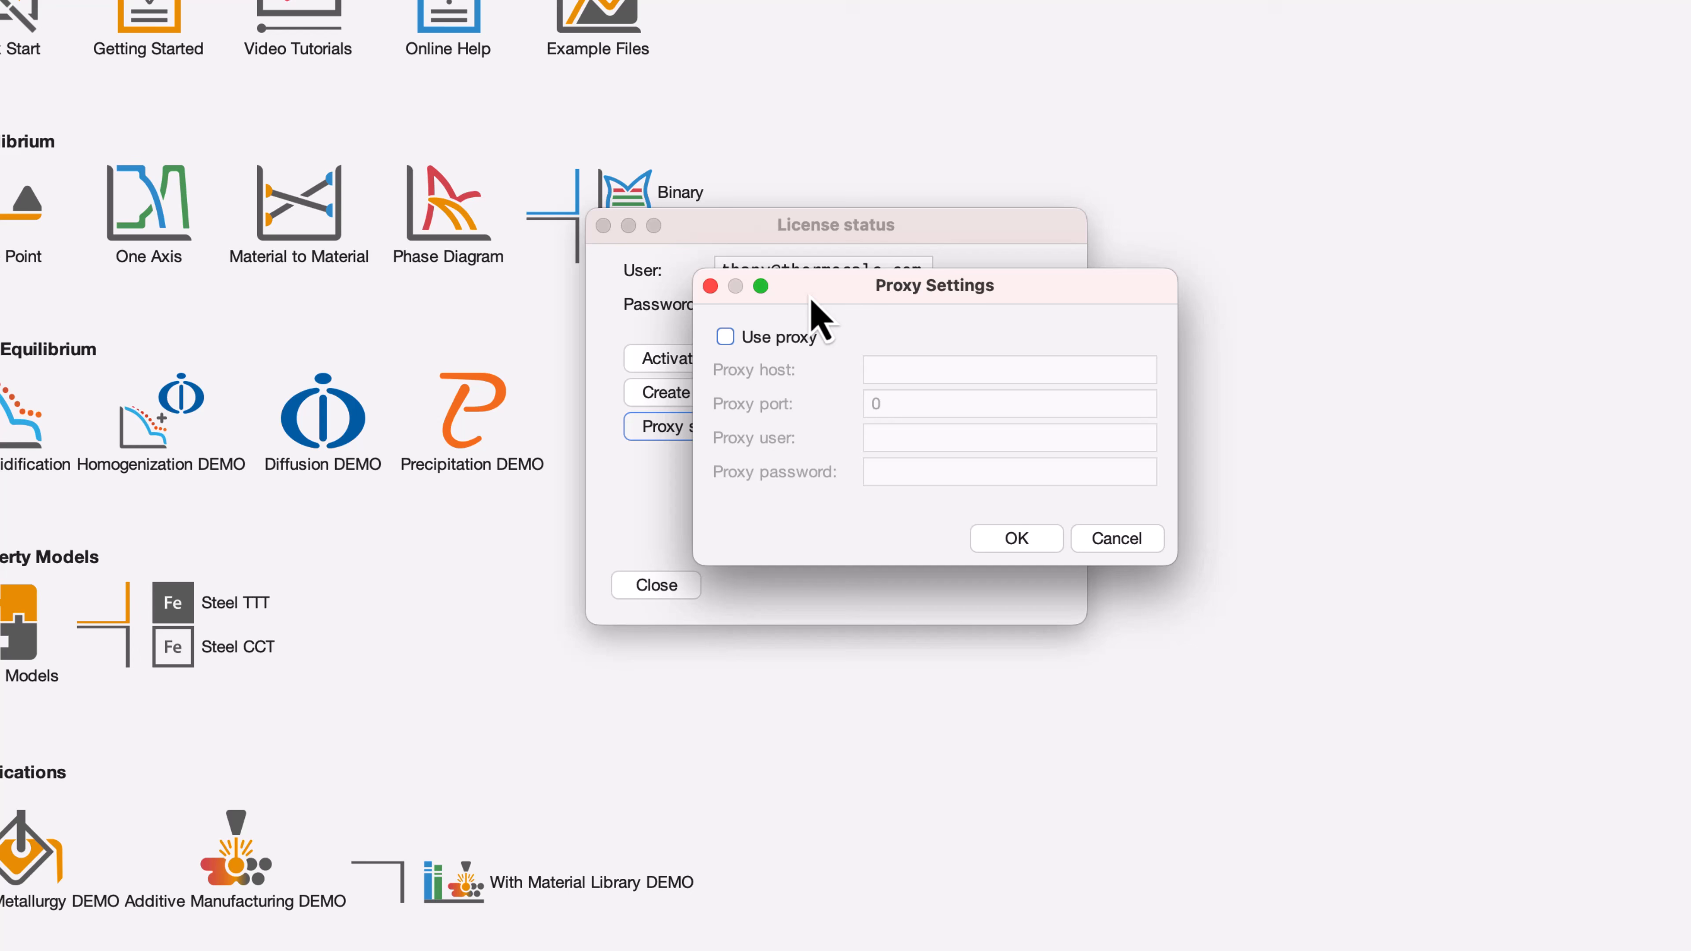
click(727, 338)
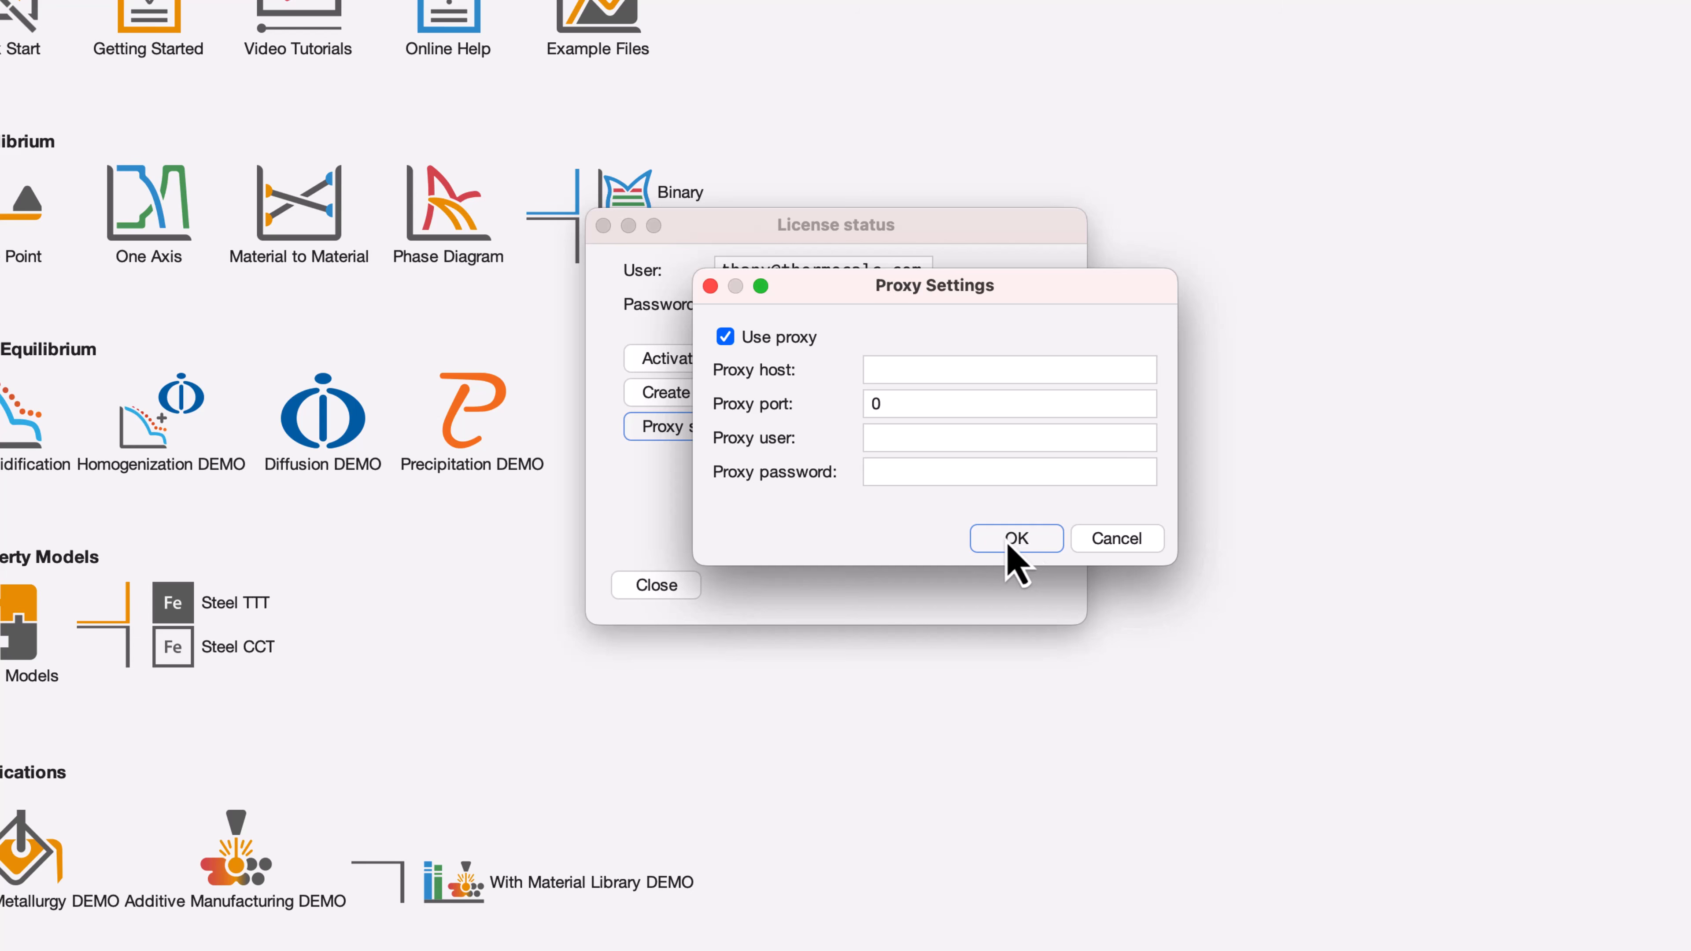
click(726, 338)
click(1116, 538)
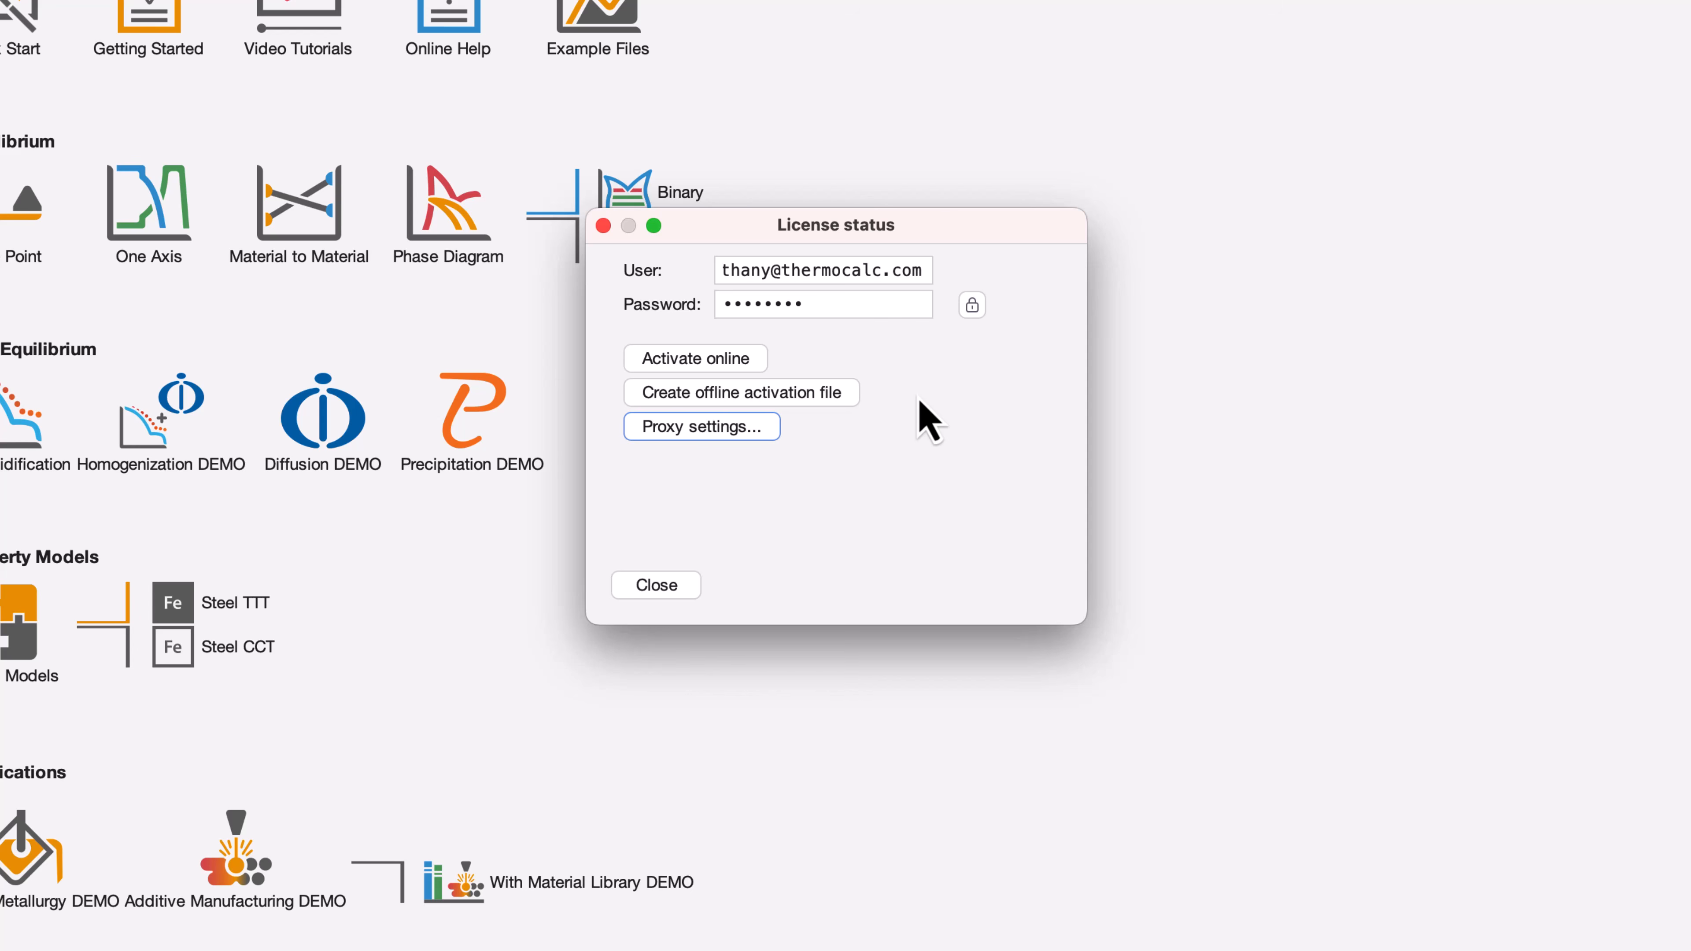
Activate the licence online, review the Licensed Databases list, and close the licence status
click(759, 365)
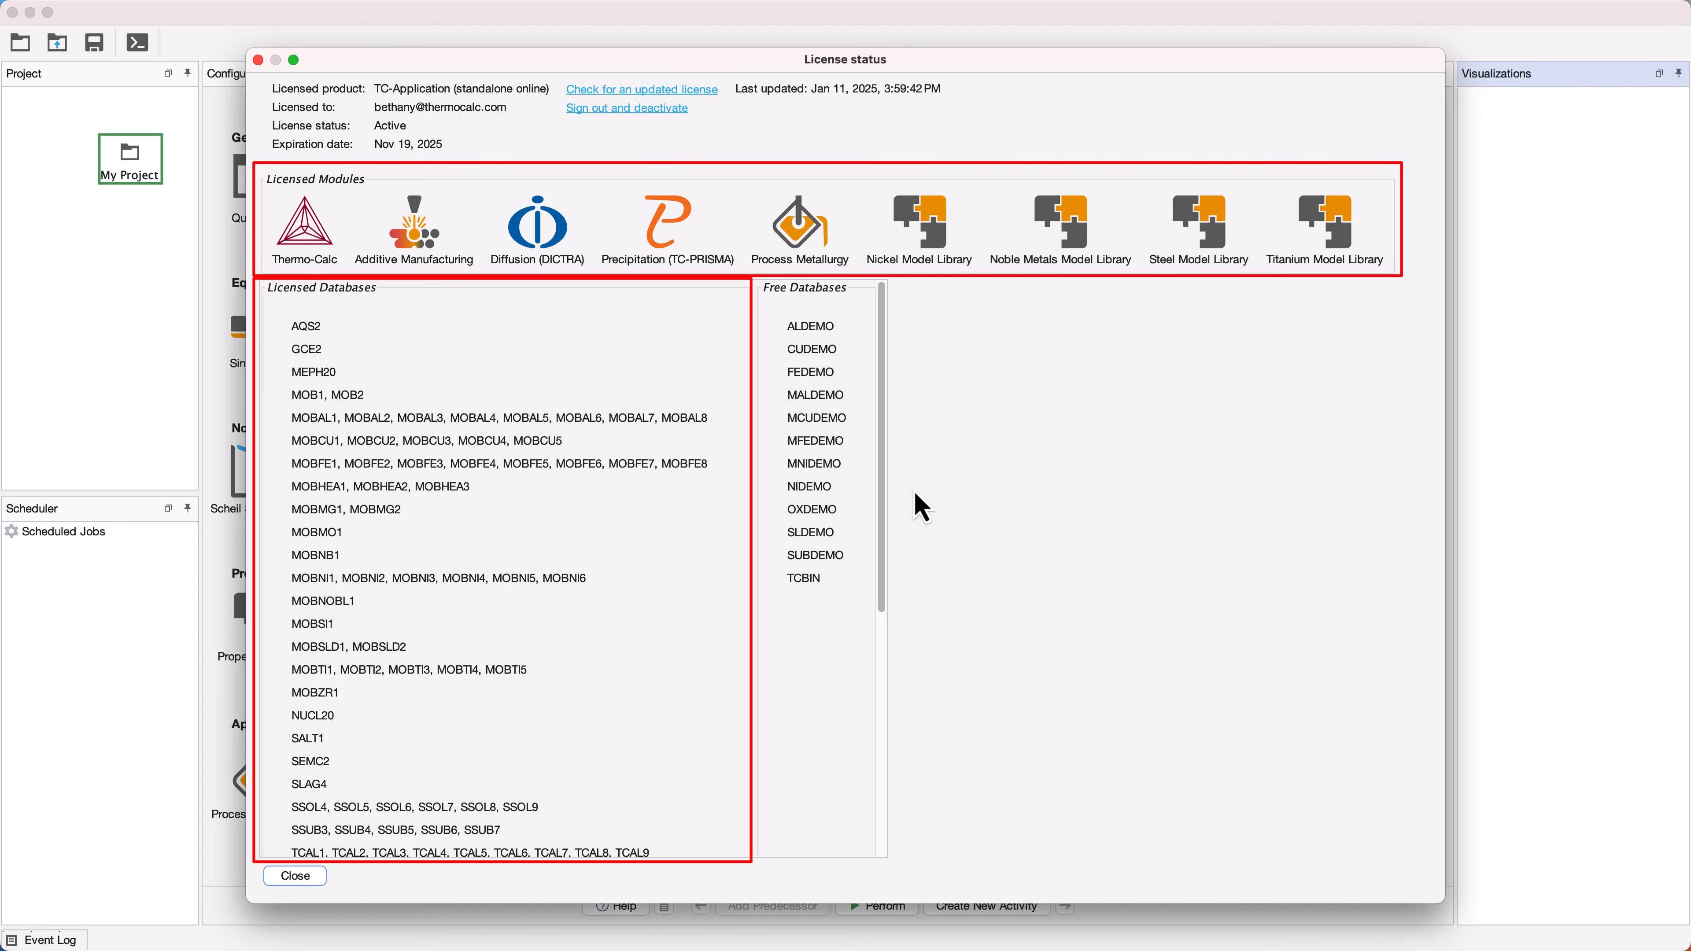
mouse_move(887, 498)
mouse_down()
mouse_move(887, 715)
mouse_move(868, 521)
mouse_move(766, 491)
mouse_up()
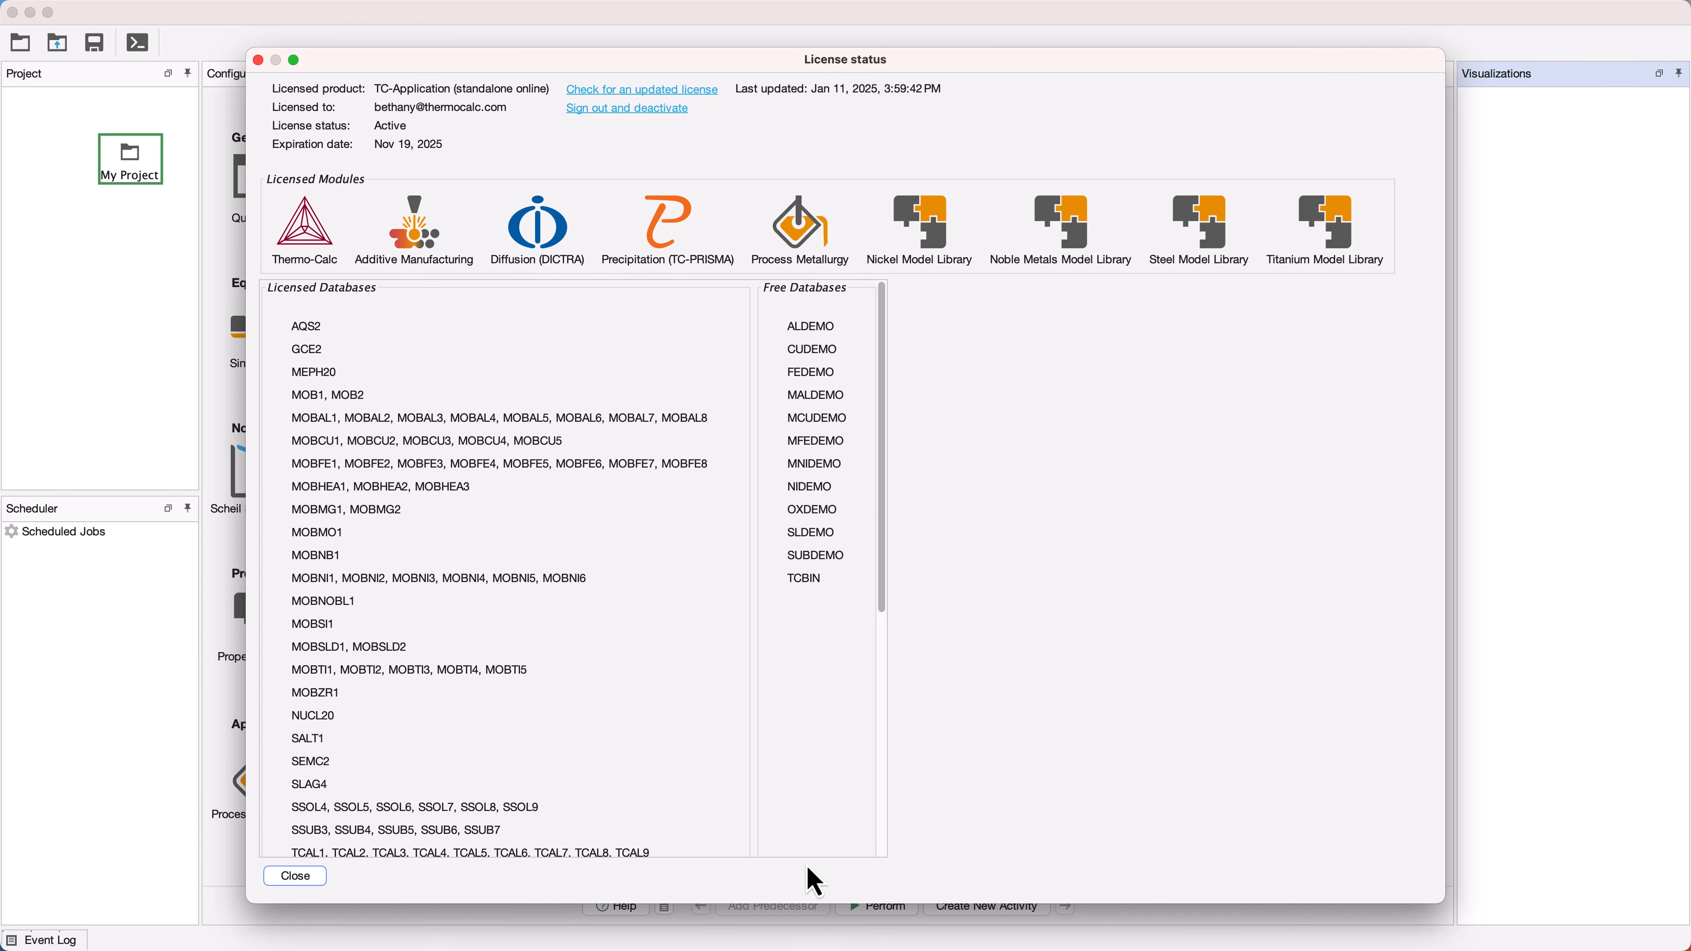
click(314, 880)
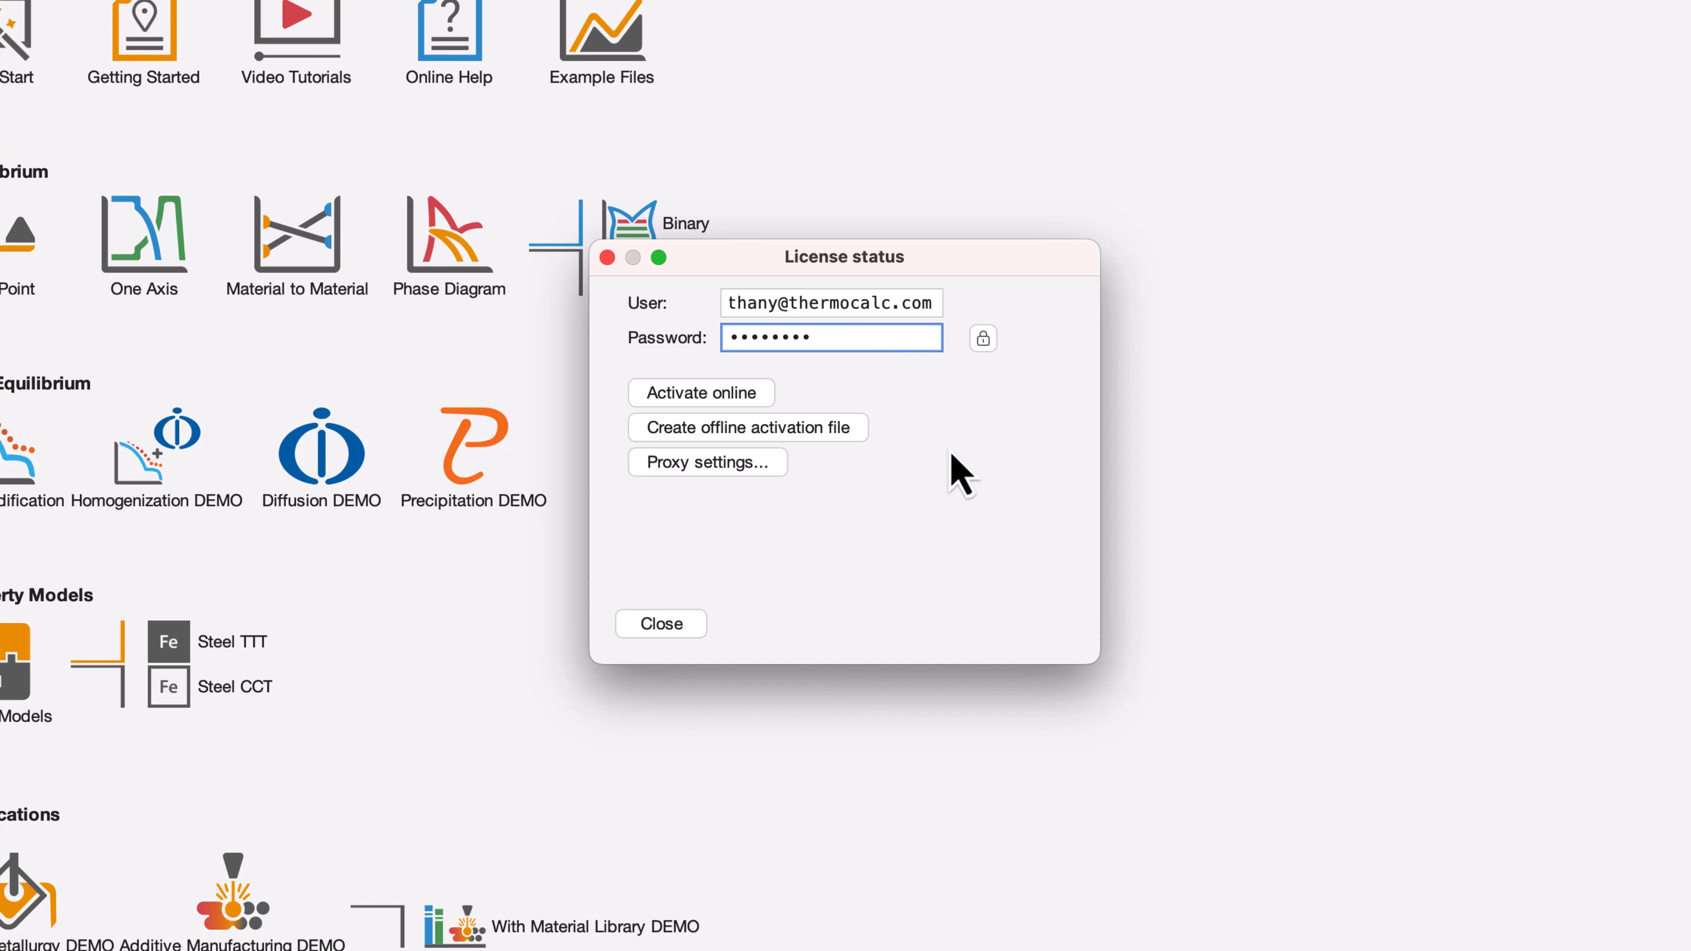
Create ls_activation.req on the Desktop and open the offline.licensespring.com upload page
click(832, 436)
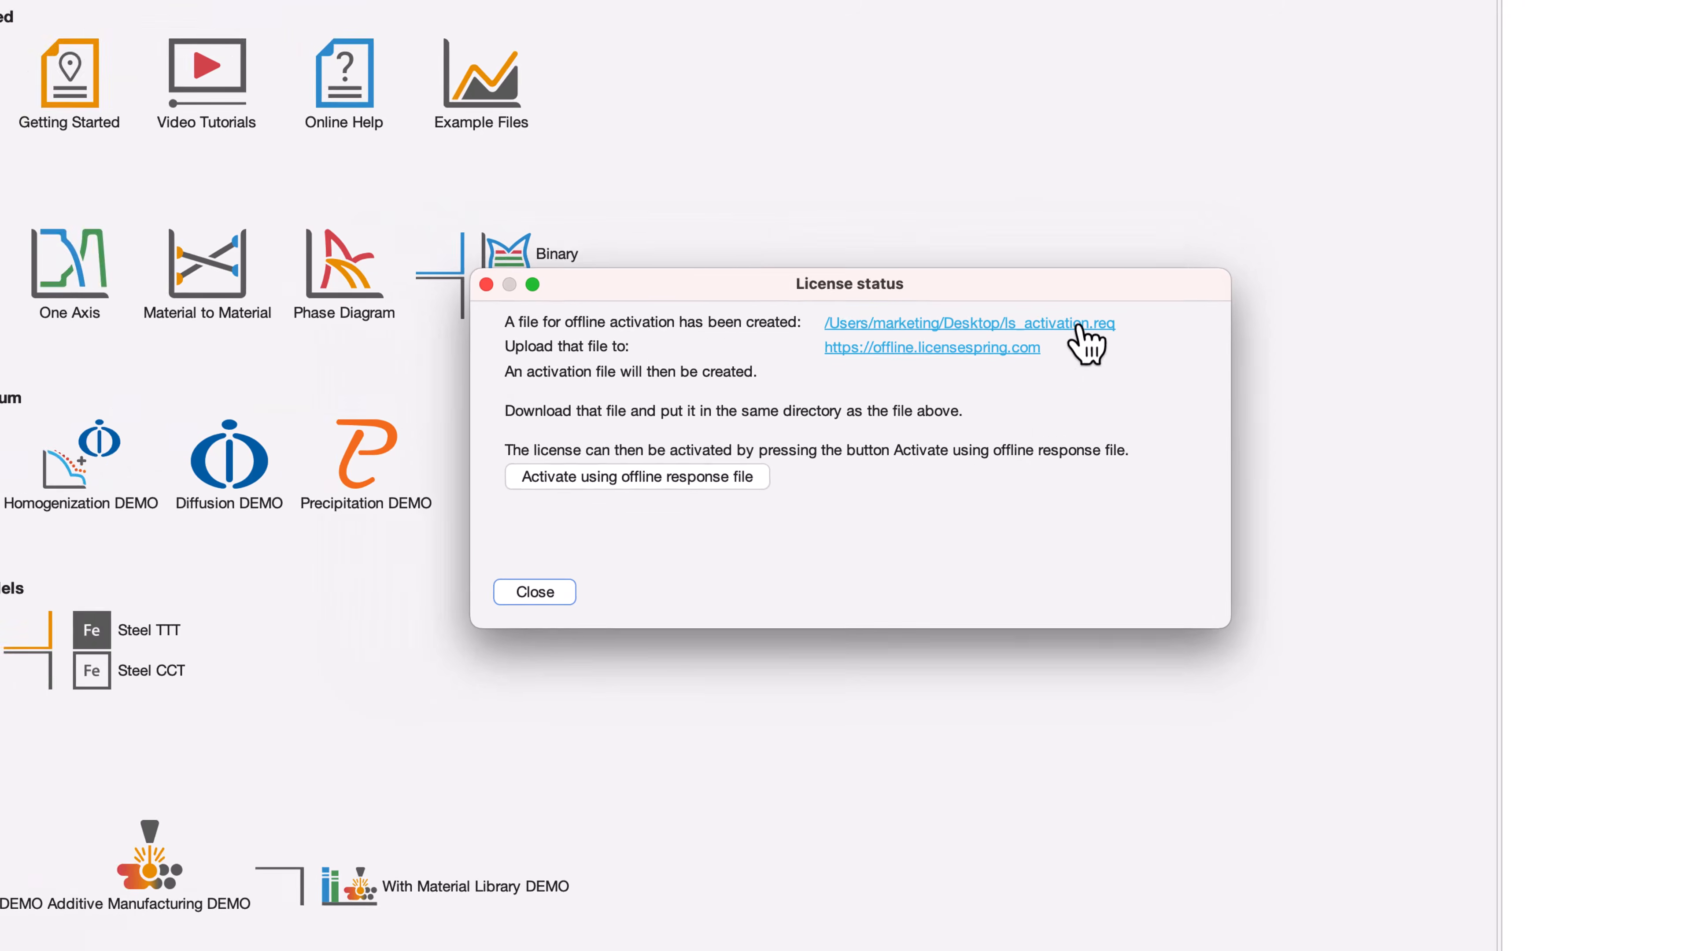
click(1078, 324)
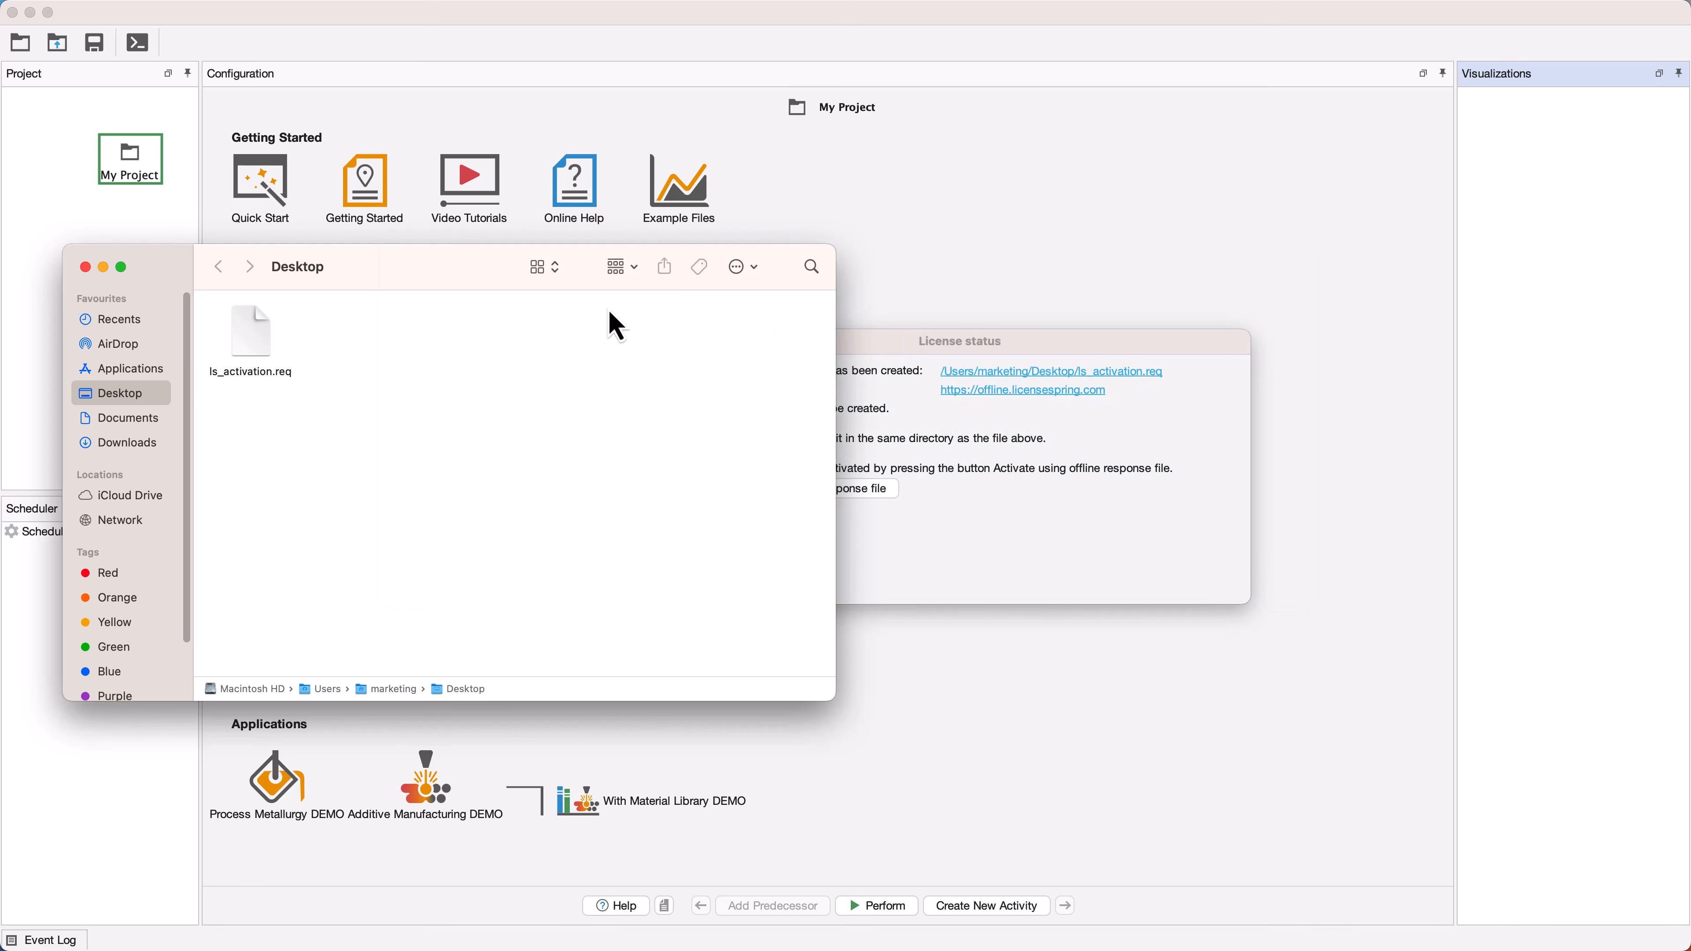
click(104, 268)
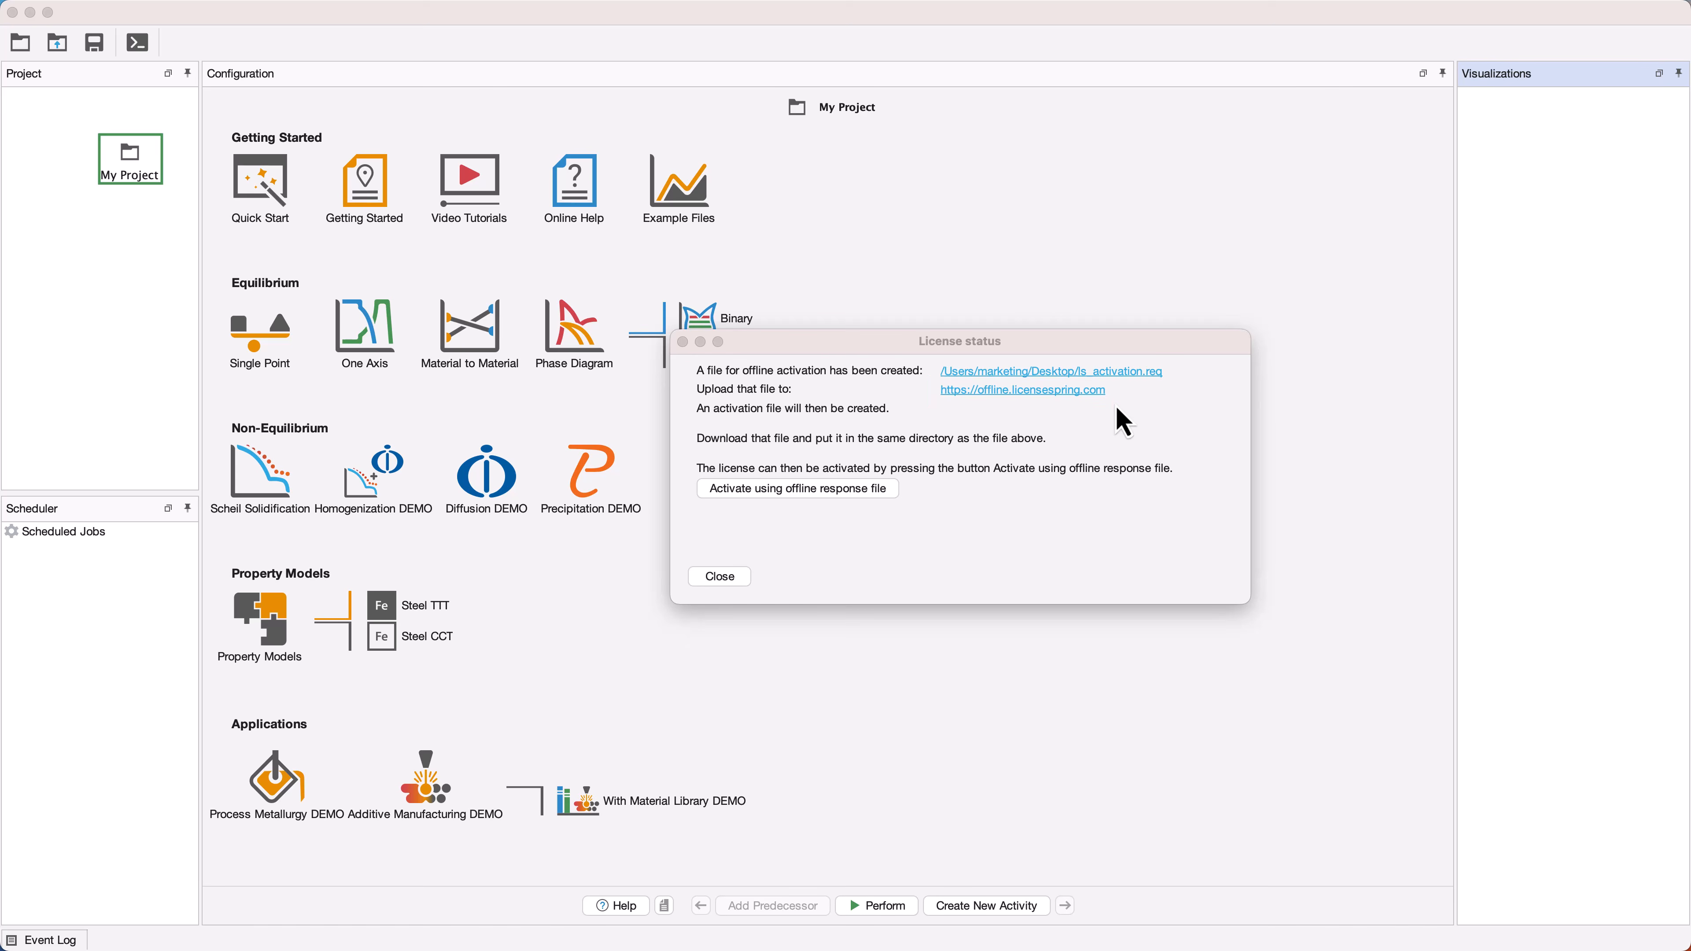
click(1085, 391)
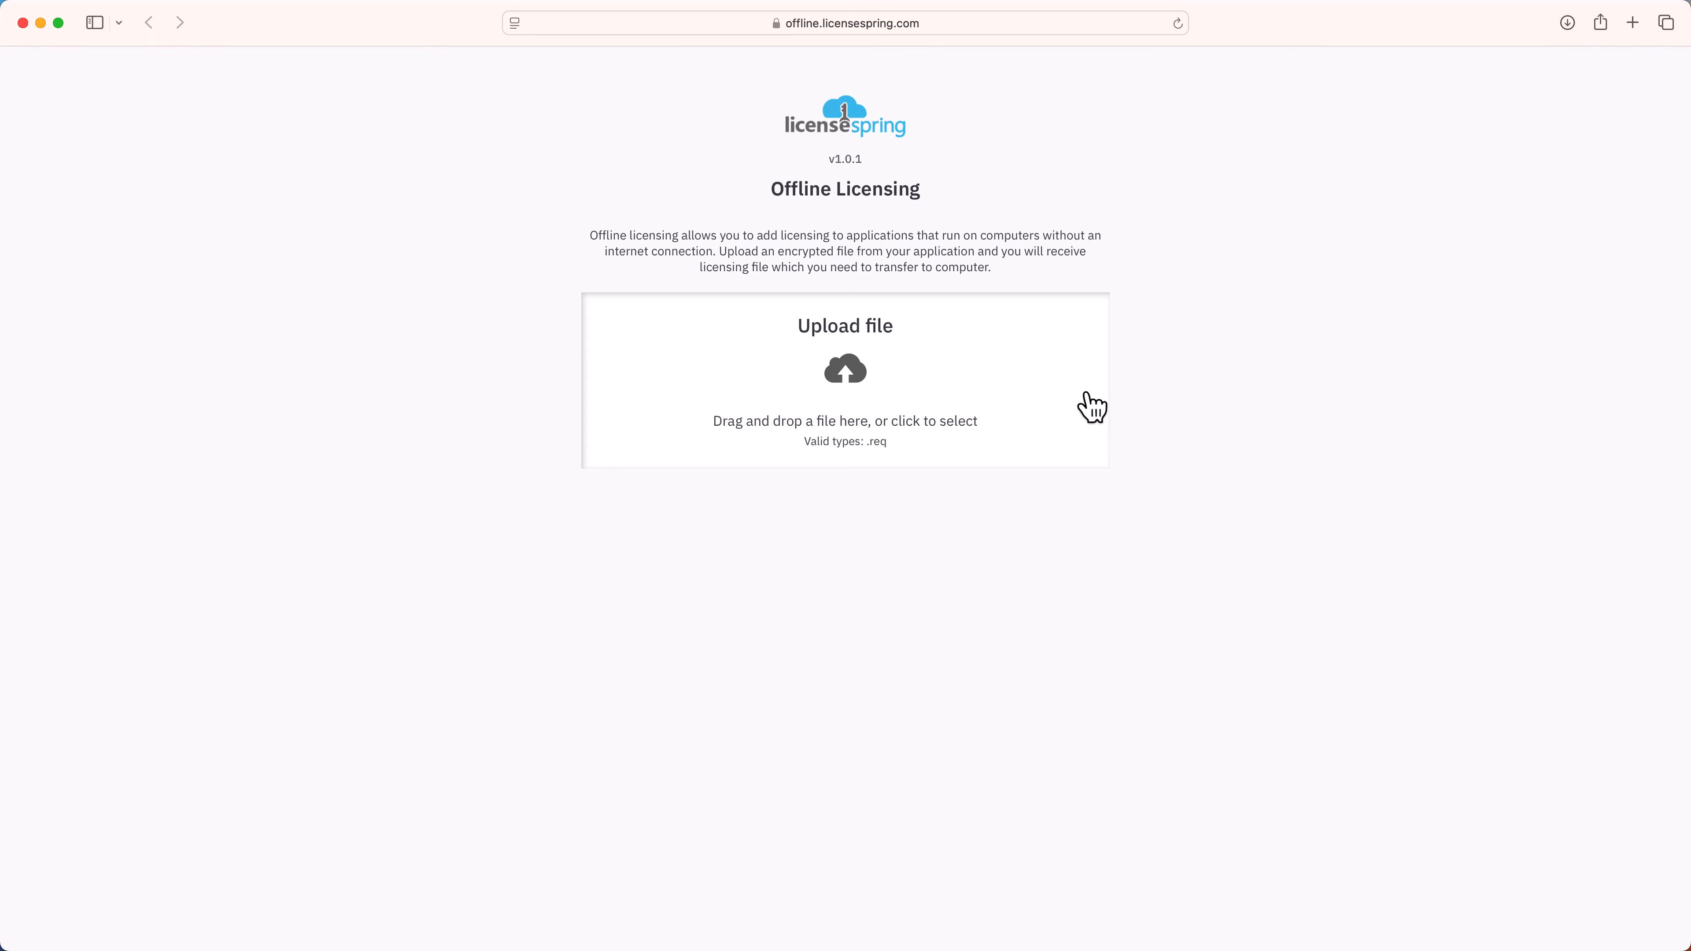
Upload ls_activation.req from the Desktop to LicenseSpring, then open a Finder window for Downloads
mouse_move(452, 939)
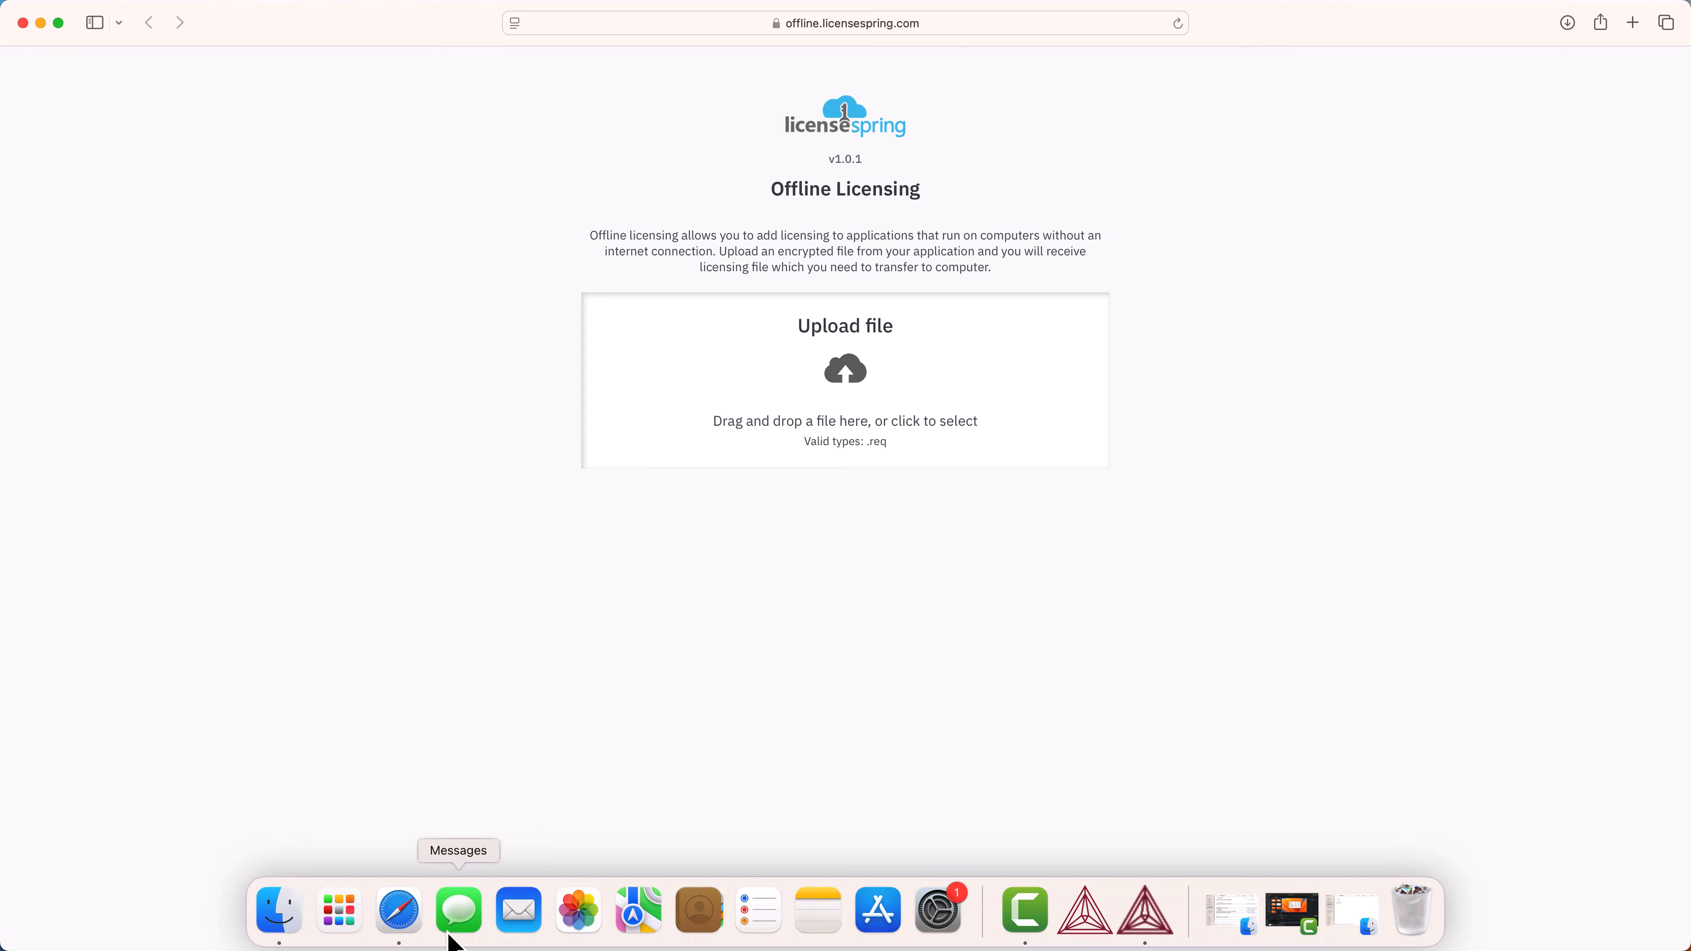
click(290, 916)
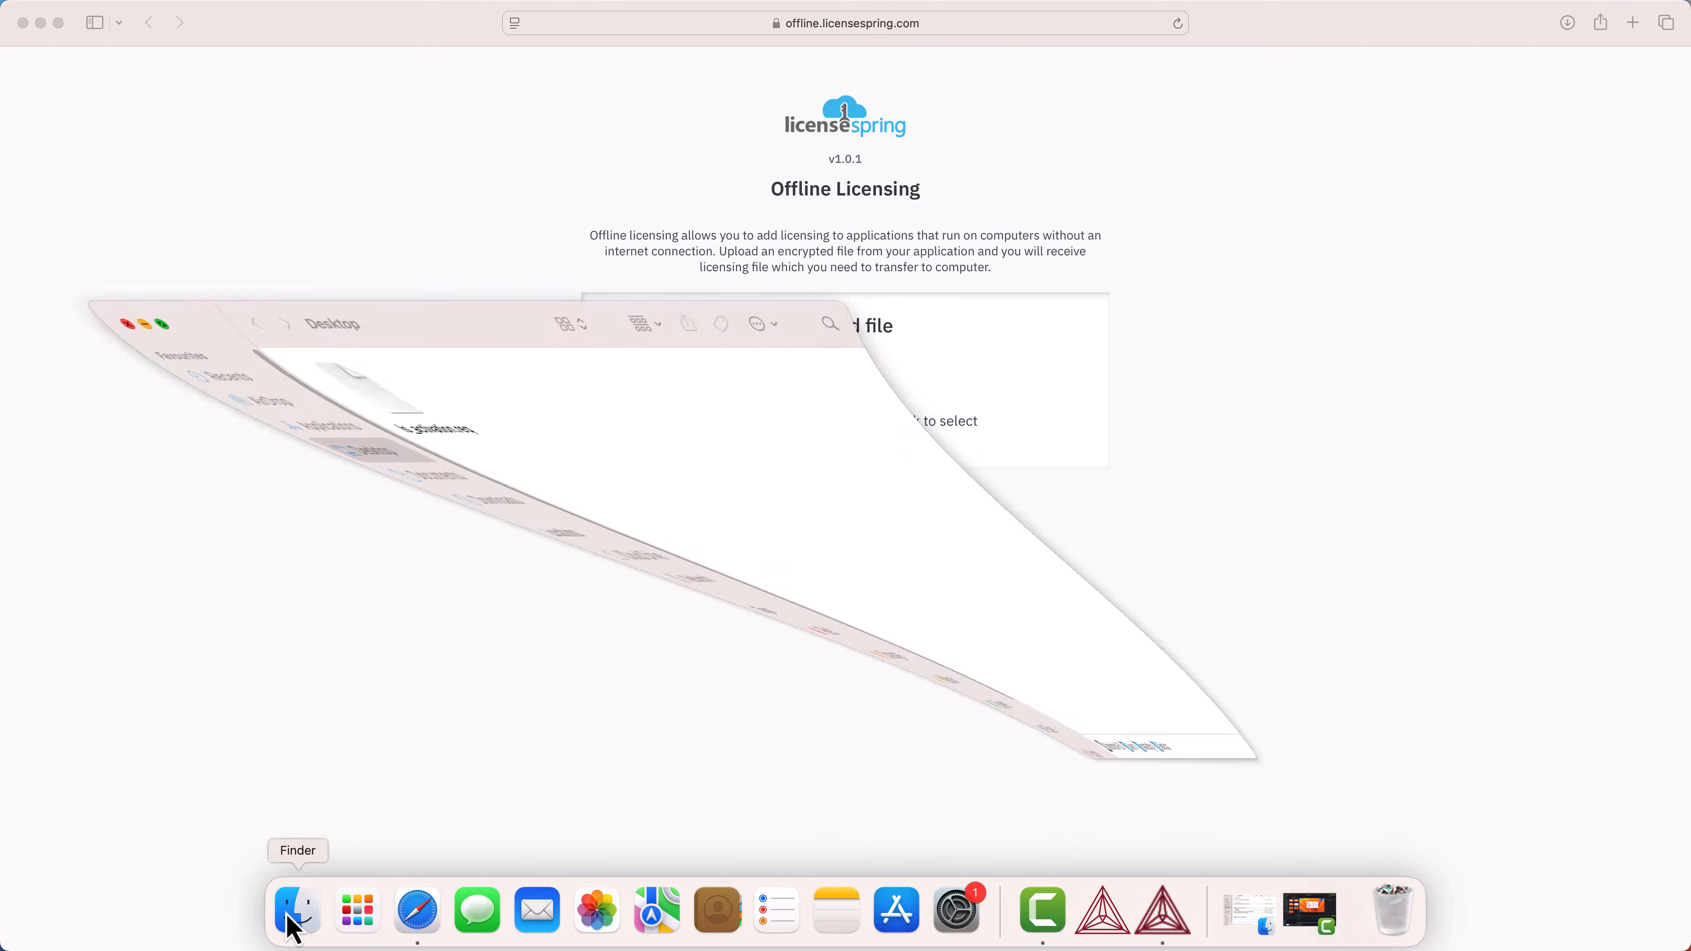
drag(253, 360, 911, 397)
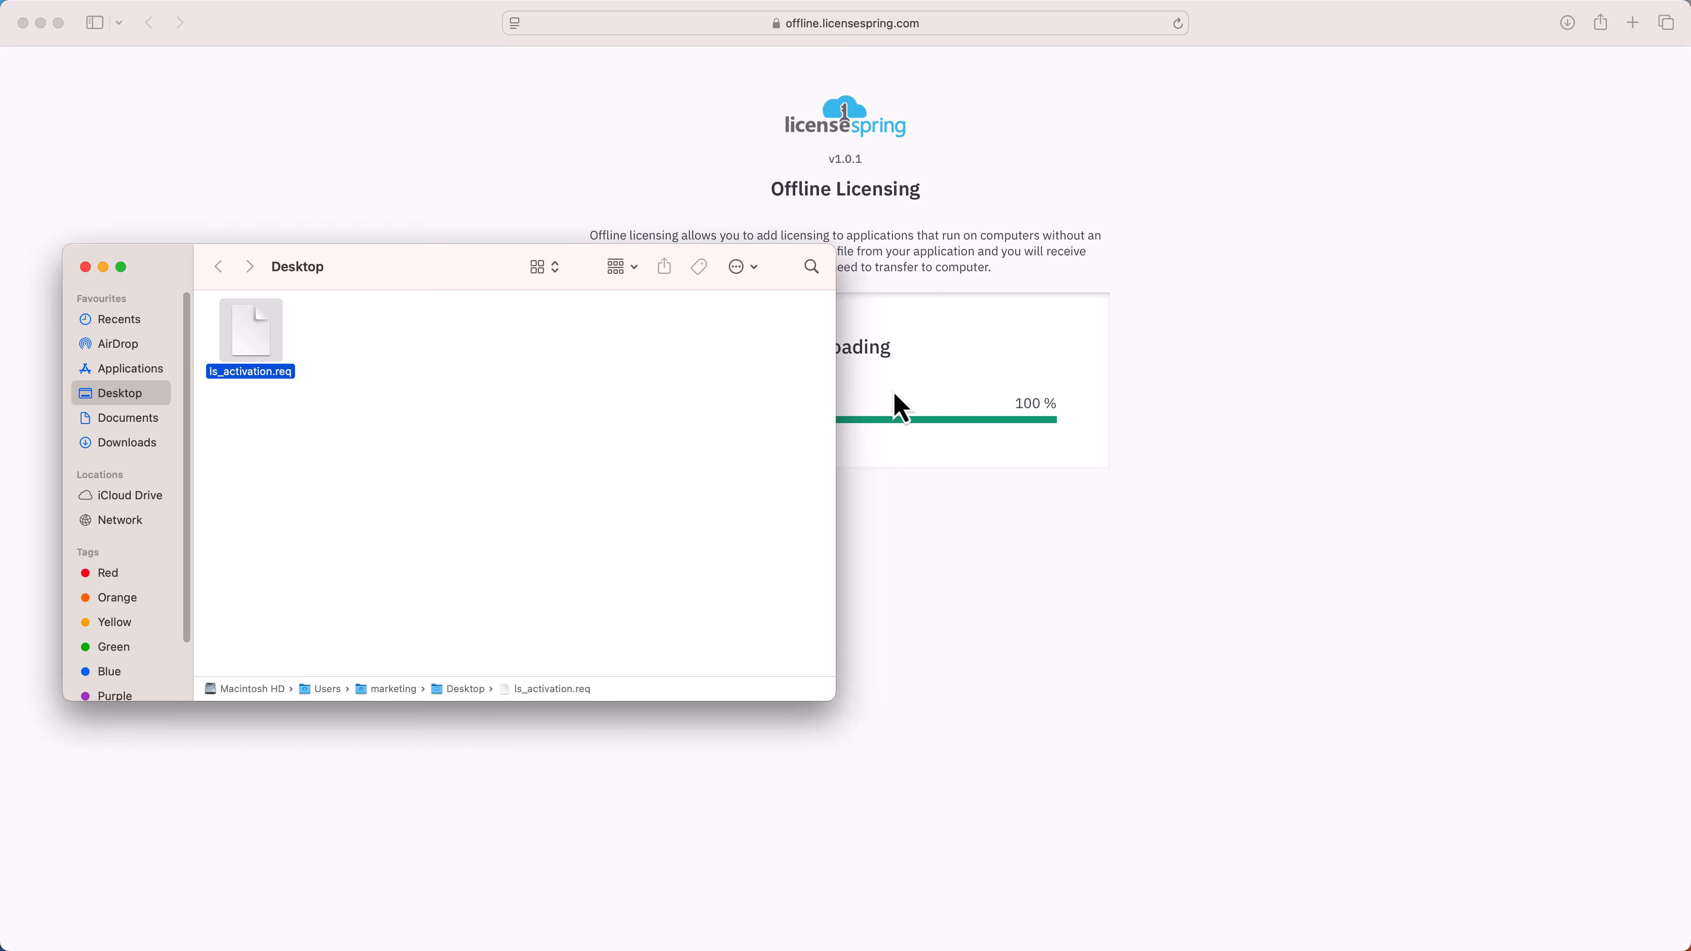
right_click(309, 906)
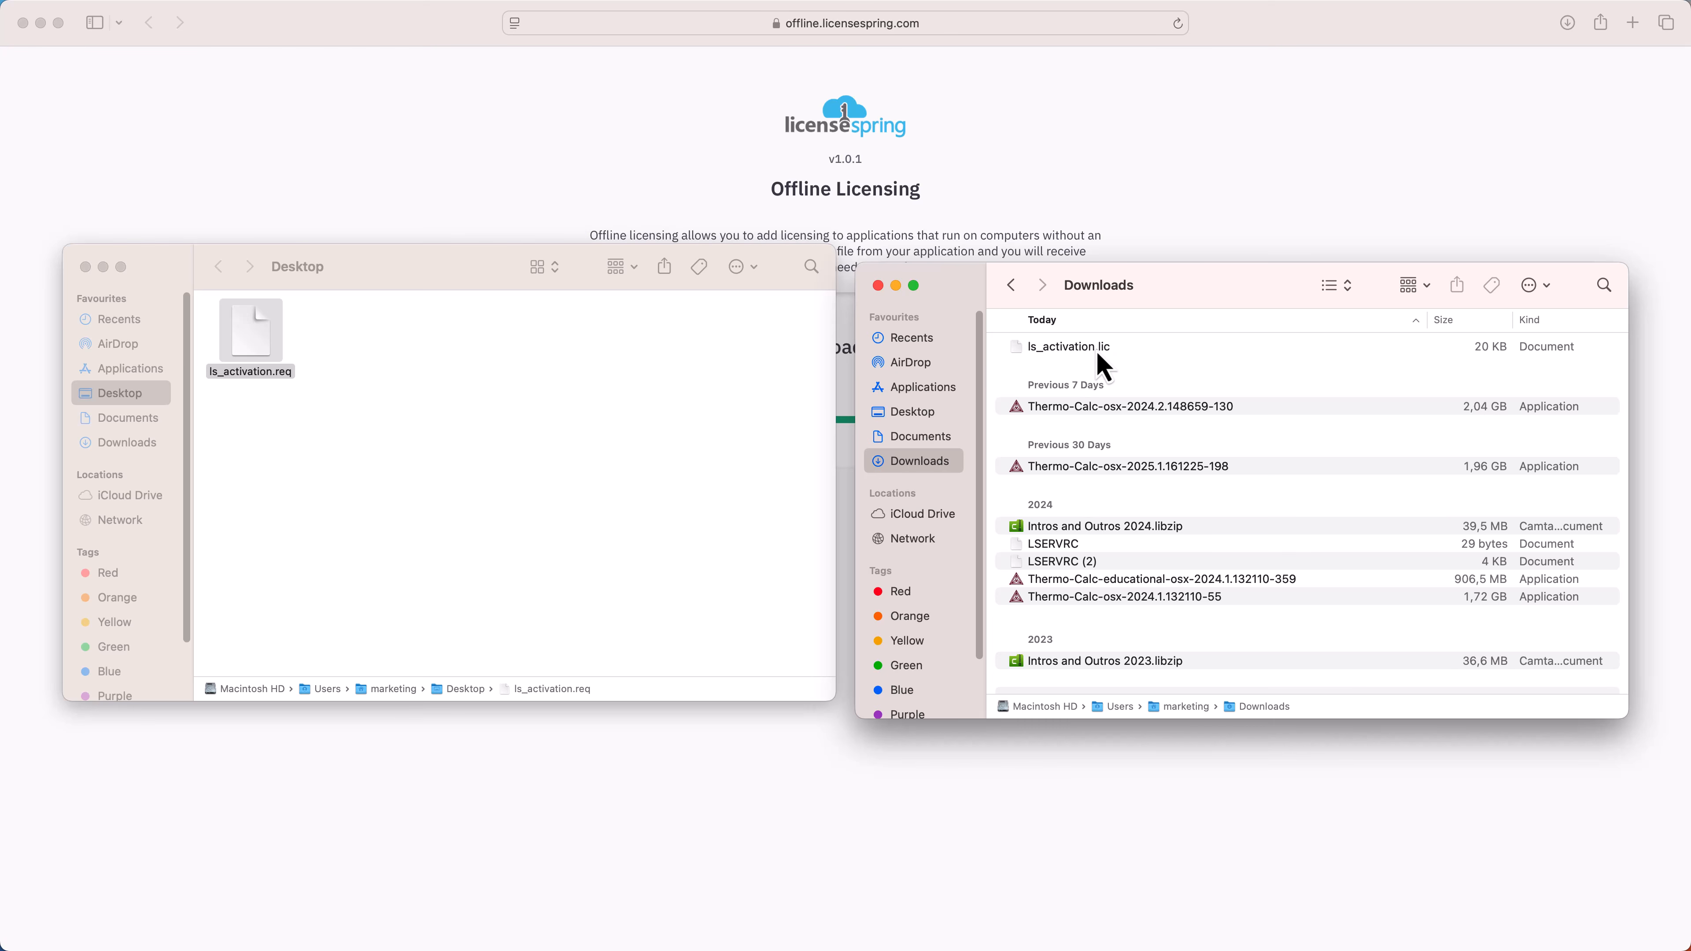
Drag the downloaded ls_activation.lic response file onto the Desktop next to ls_activation.req
drag(1098, 362, 582, 379)
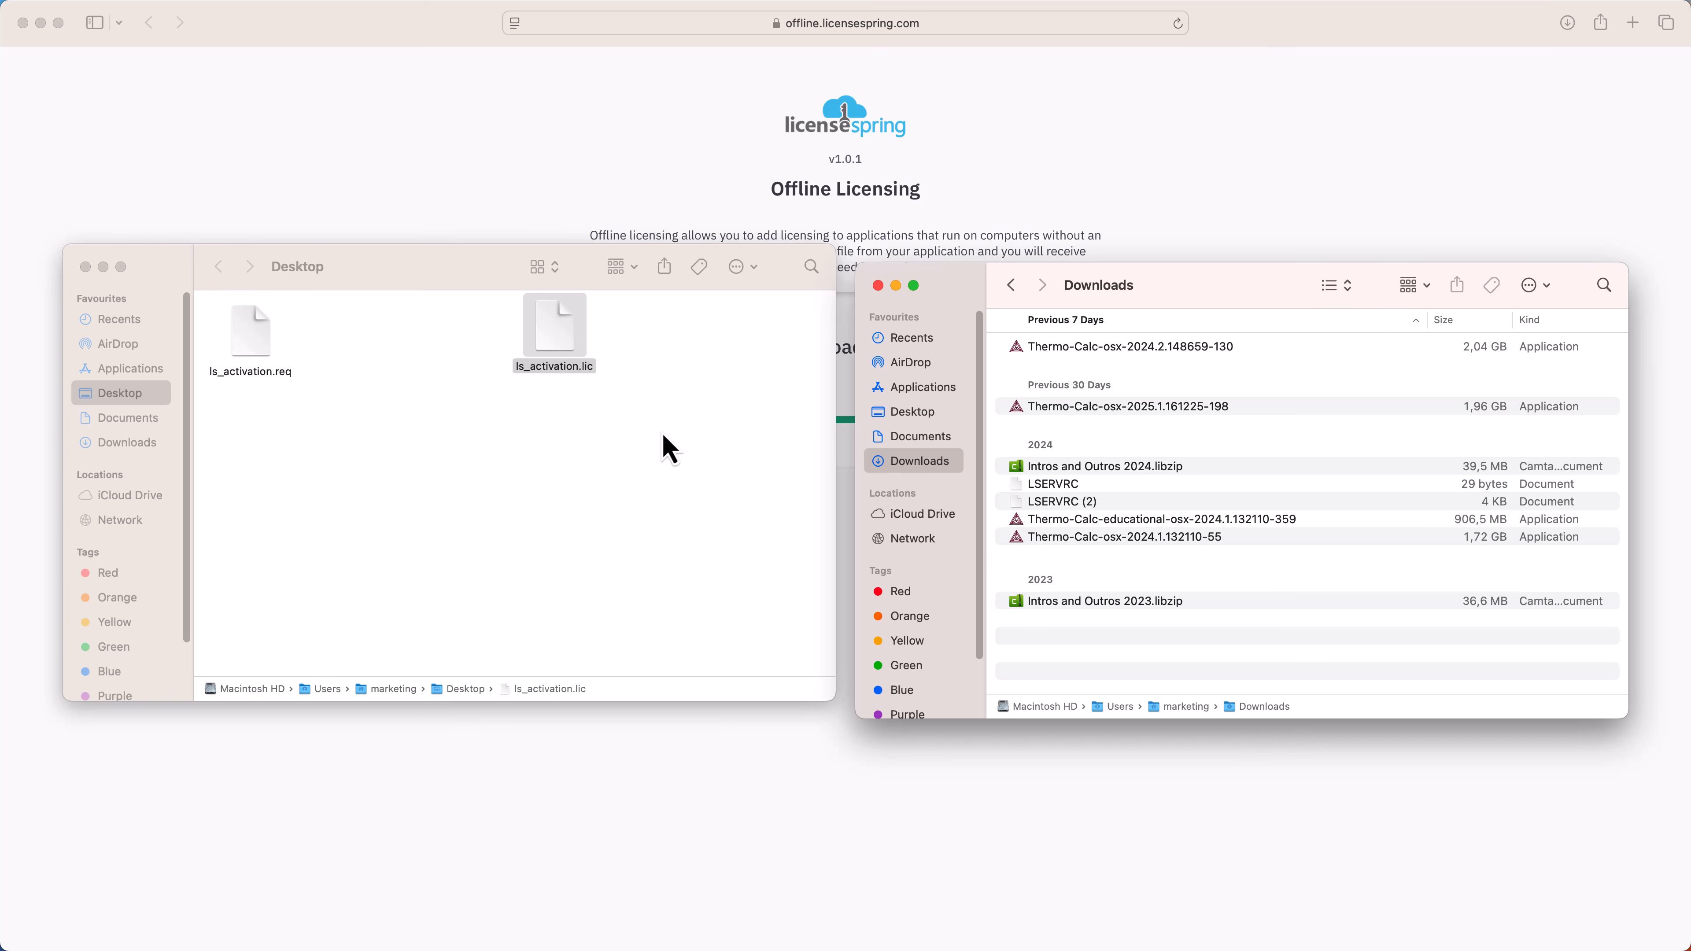
Activate Thermo-Calc with the offline response file, review the licensed databases list, then close the status window
click(1203, 907)
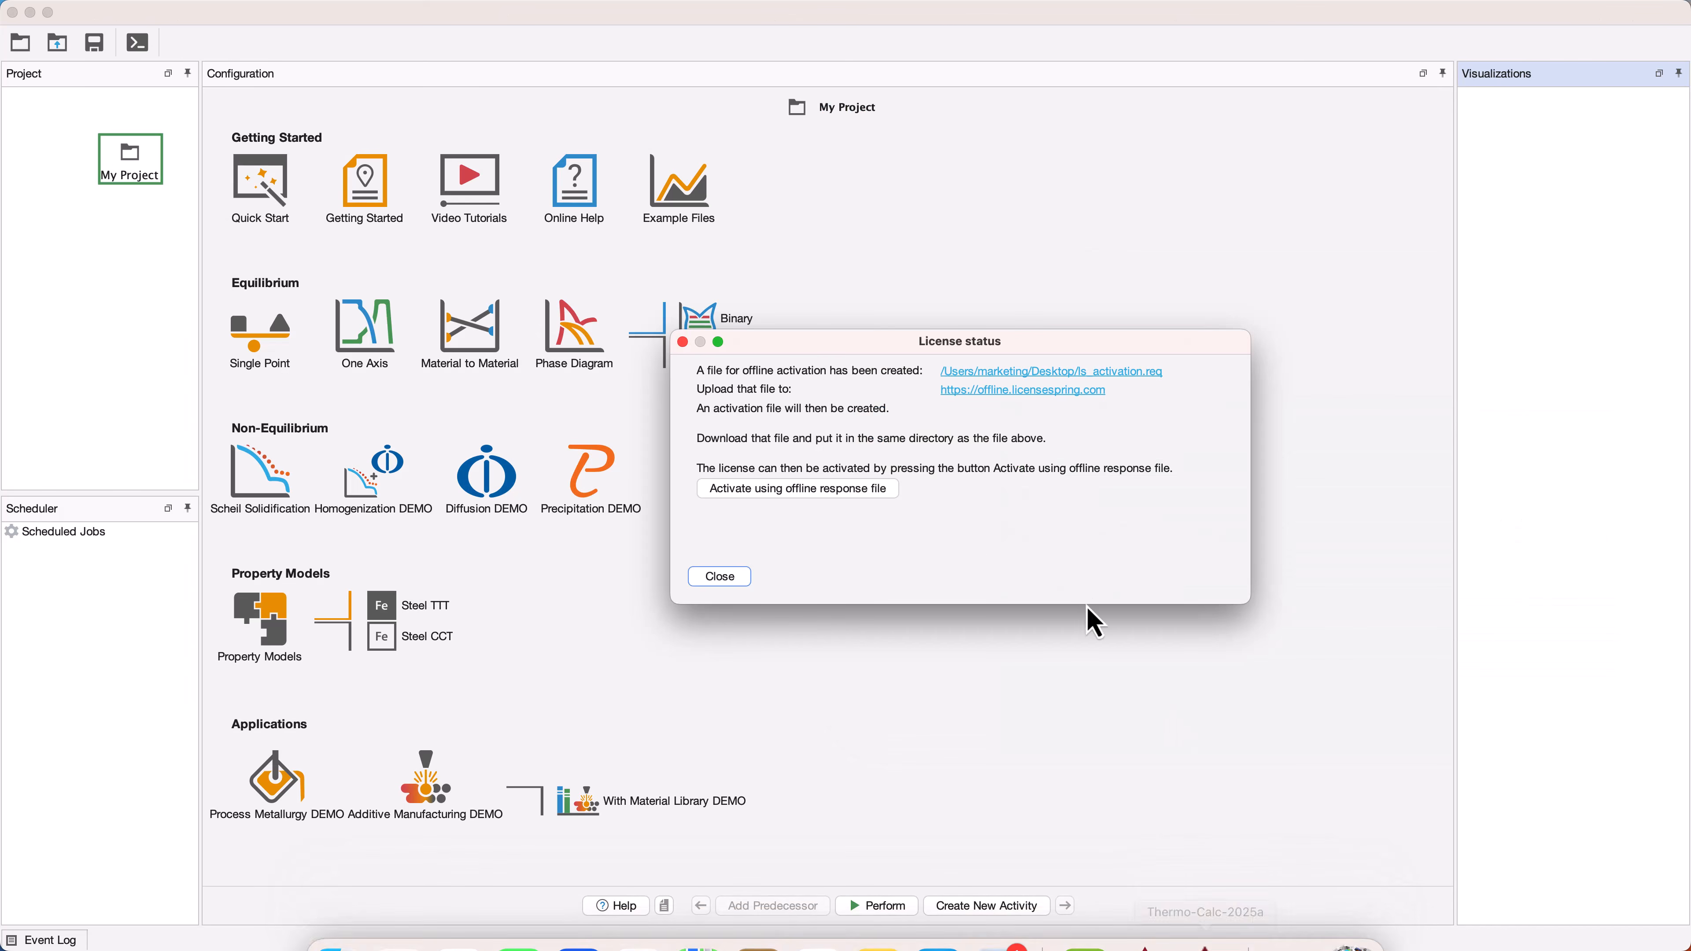
click(888, 500)
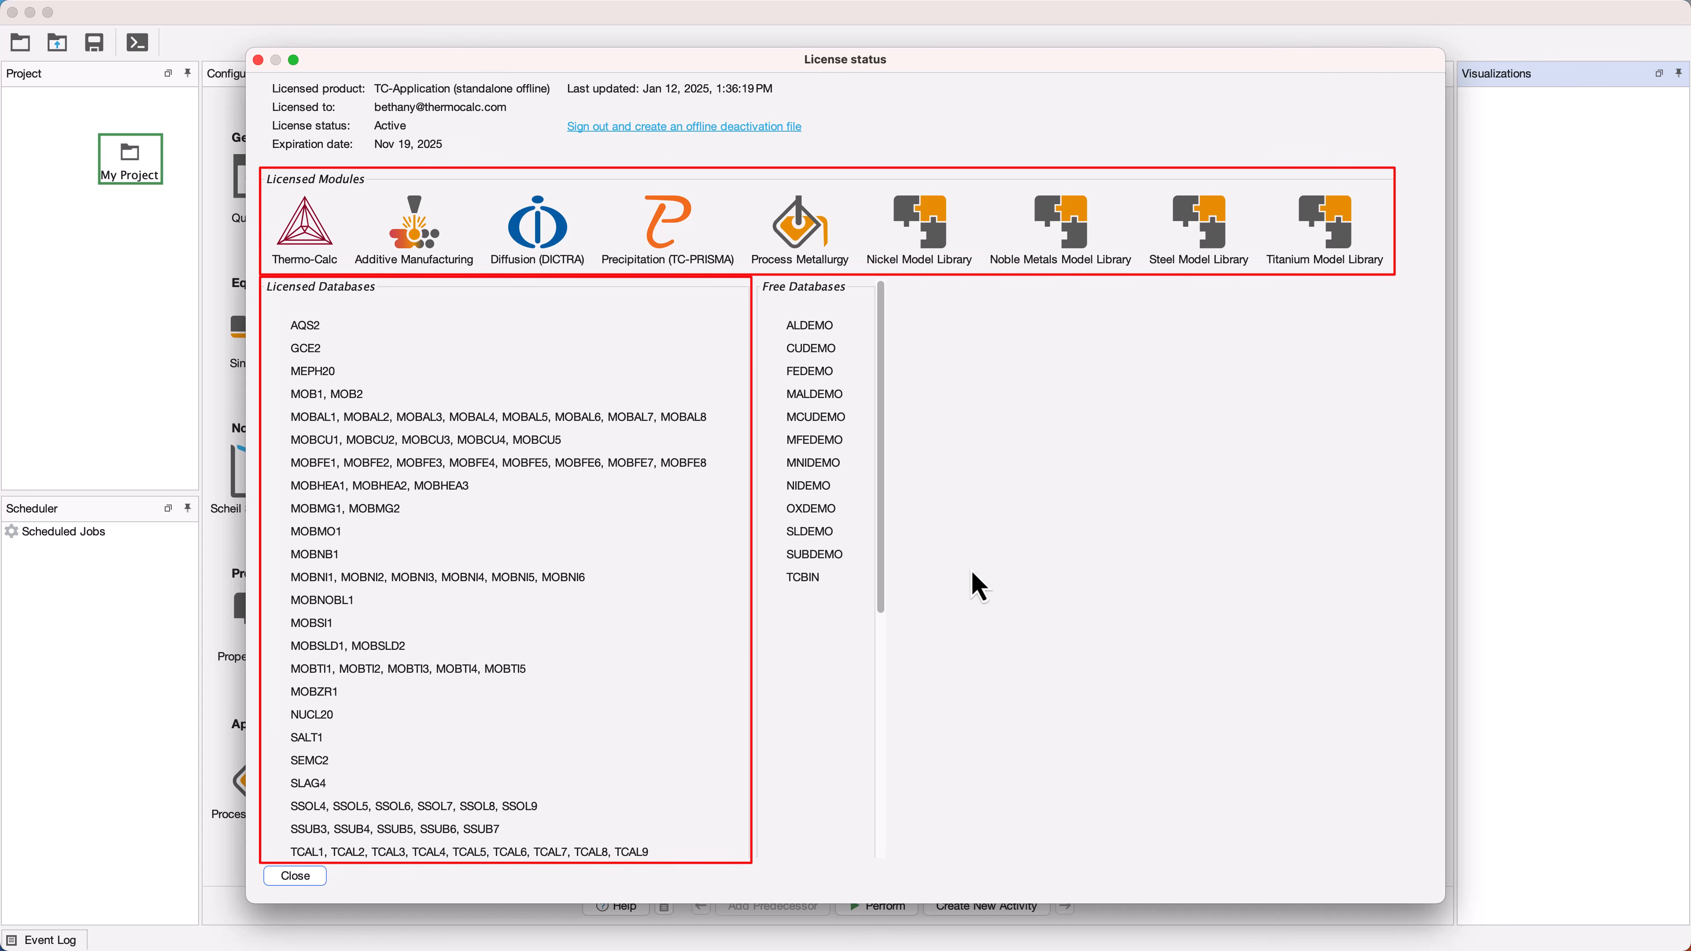
drag(883, 577, 893, 826)
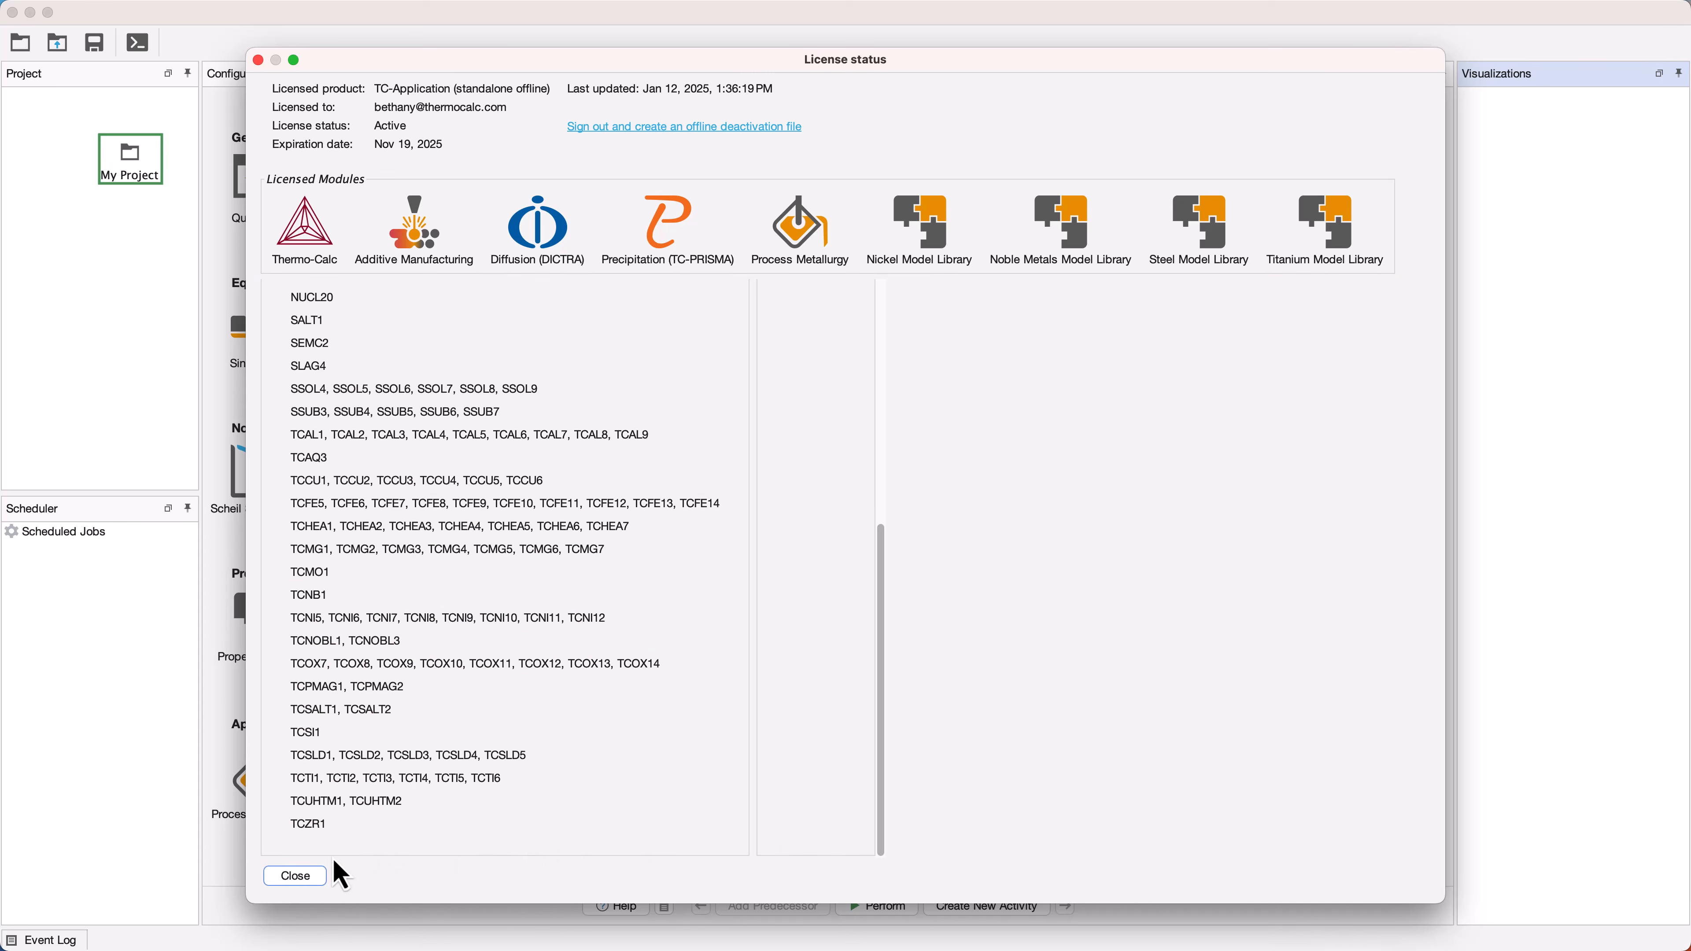
click(297, 877)
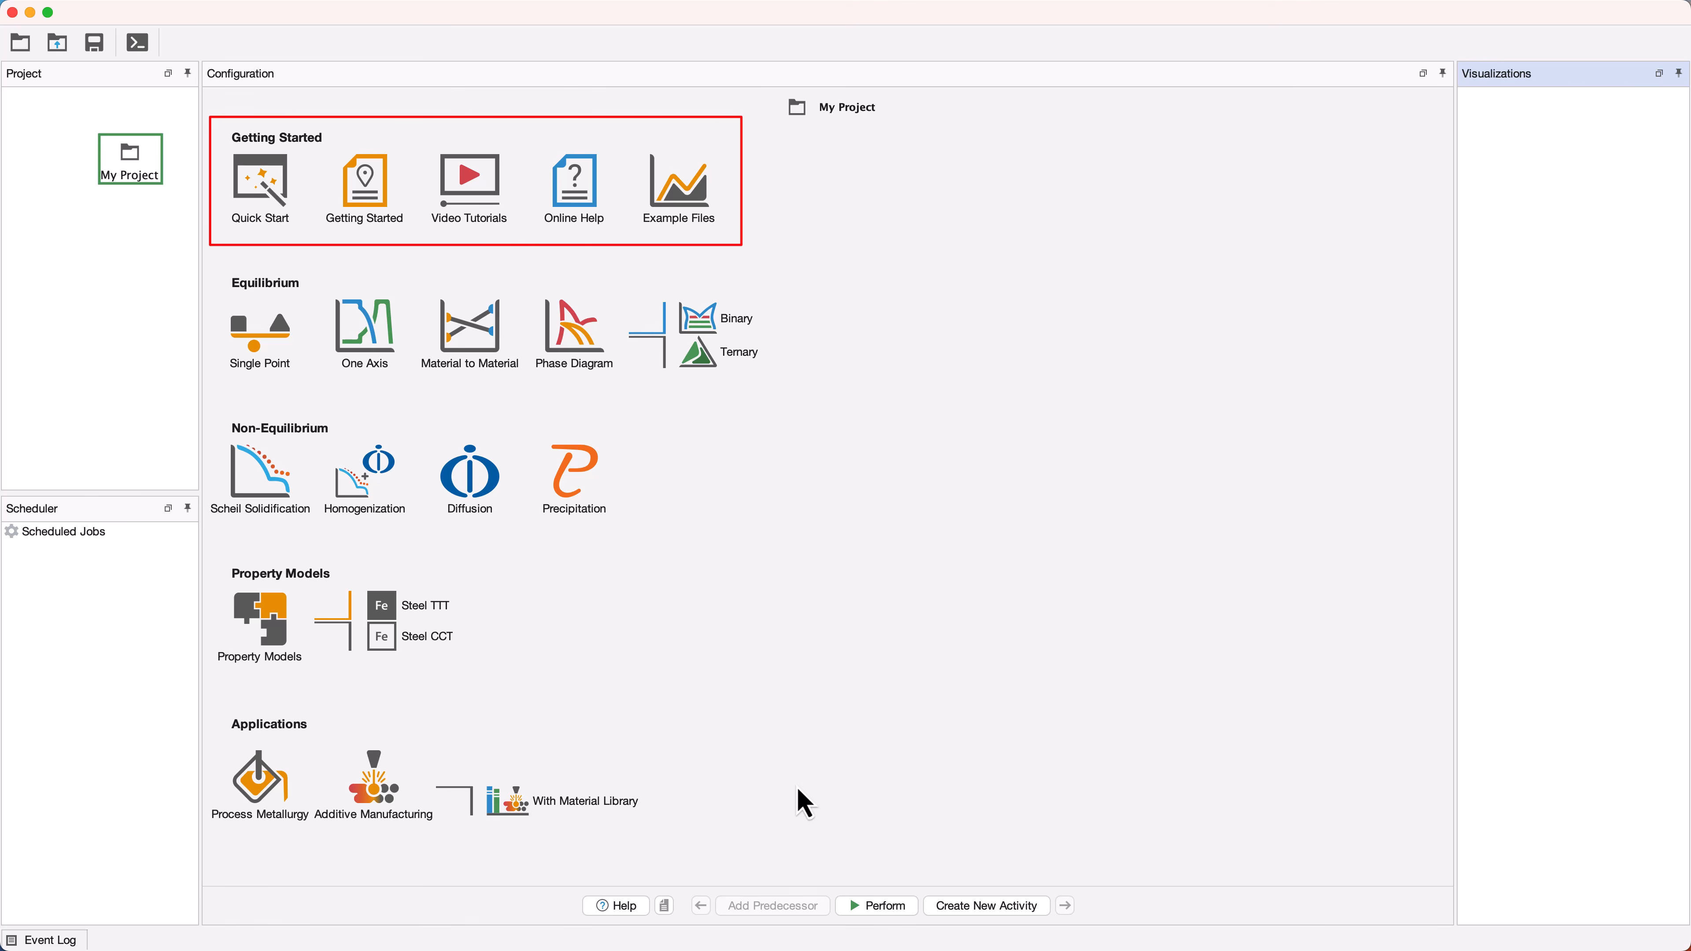
Move both ls_activation.req and ls_activation.lic from the Desktop to the Bin
key(ctrl+Right)
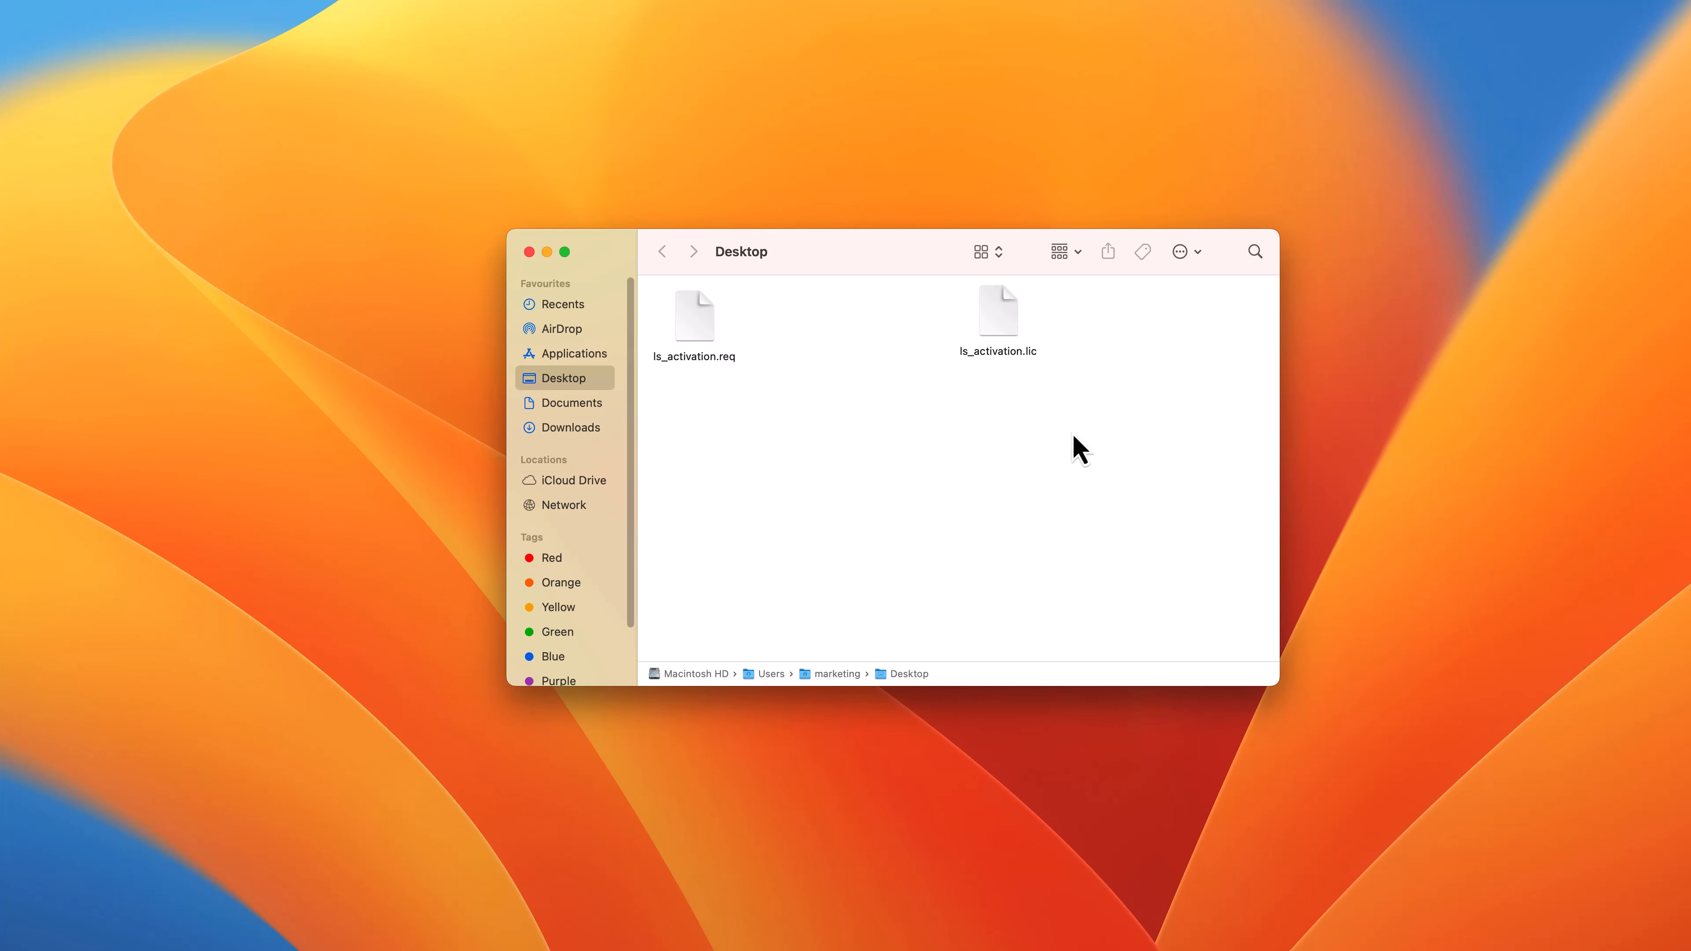
drag(1073, 434, 668, 317)
right_click(674, 325)
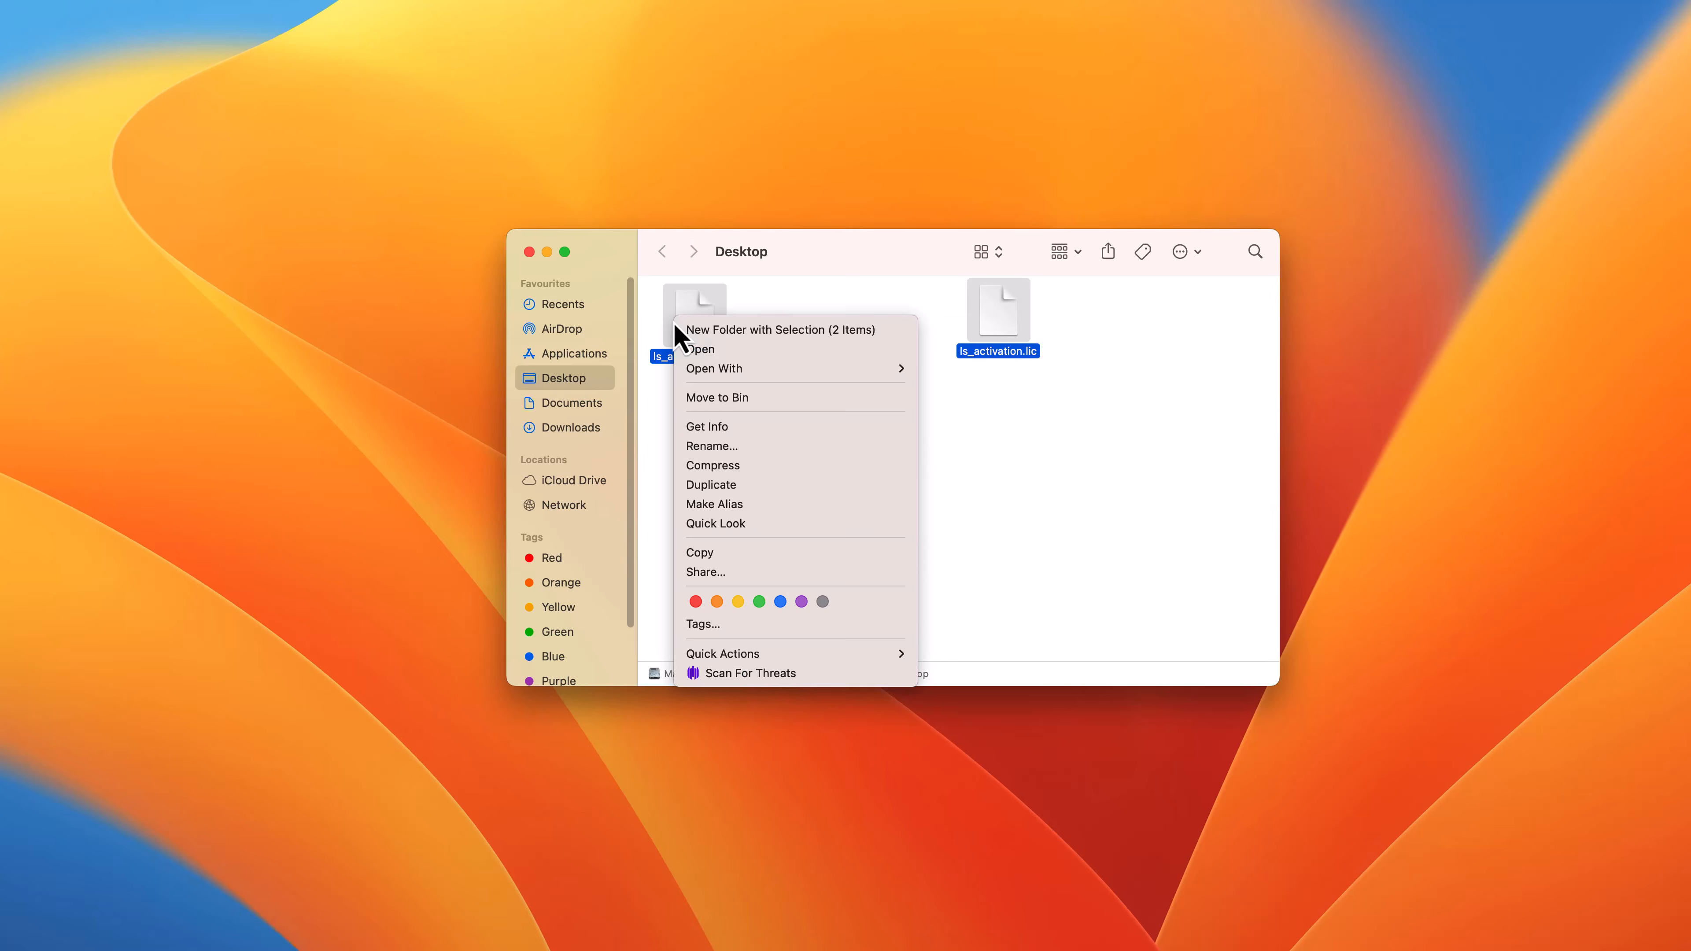
click(698, 400)
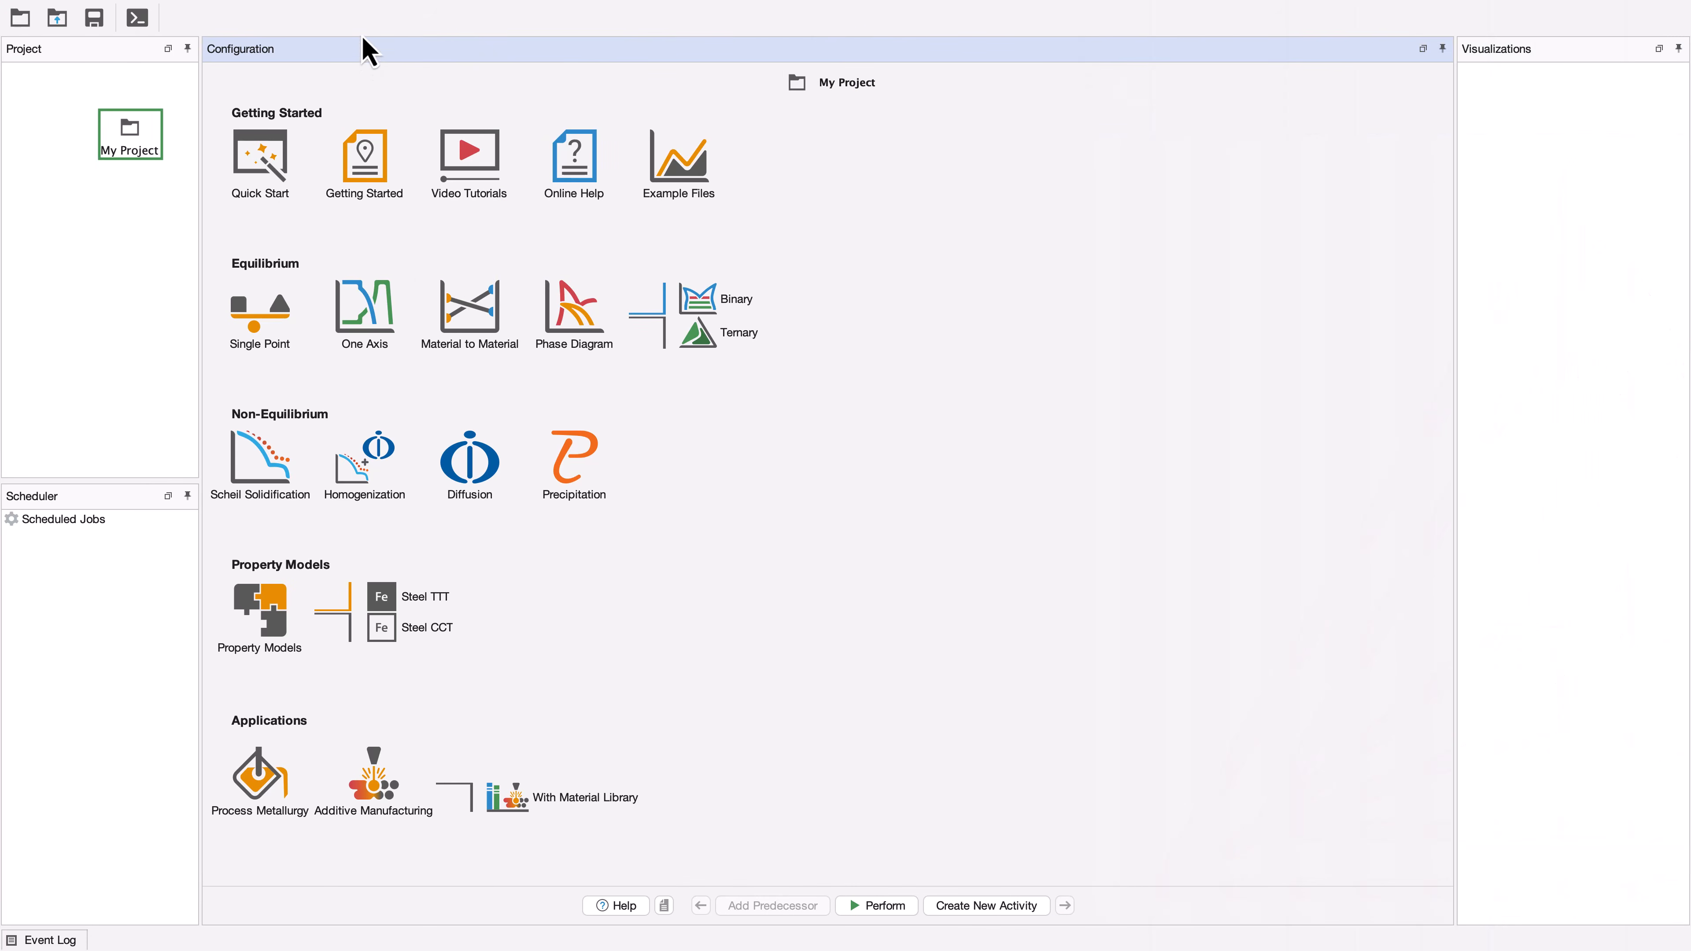
Show the licence info from Help and check for an update, refreshing it to Jan 12, 2025, 2:25:17 PM
click(339, 10)
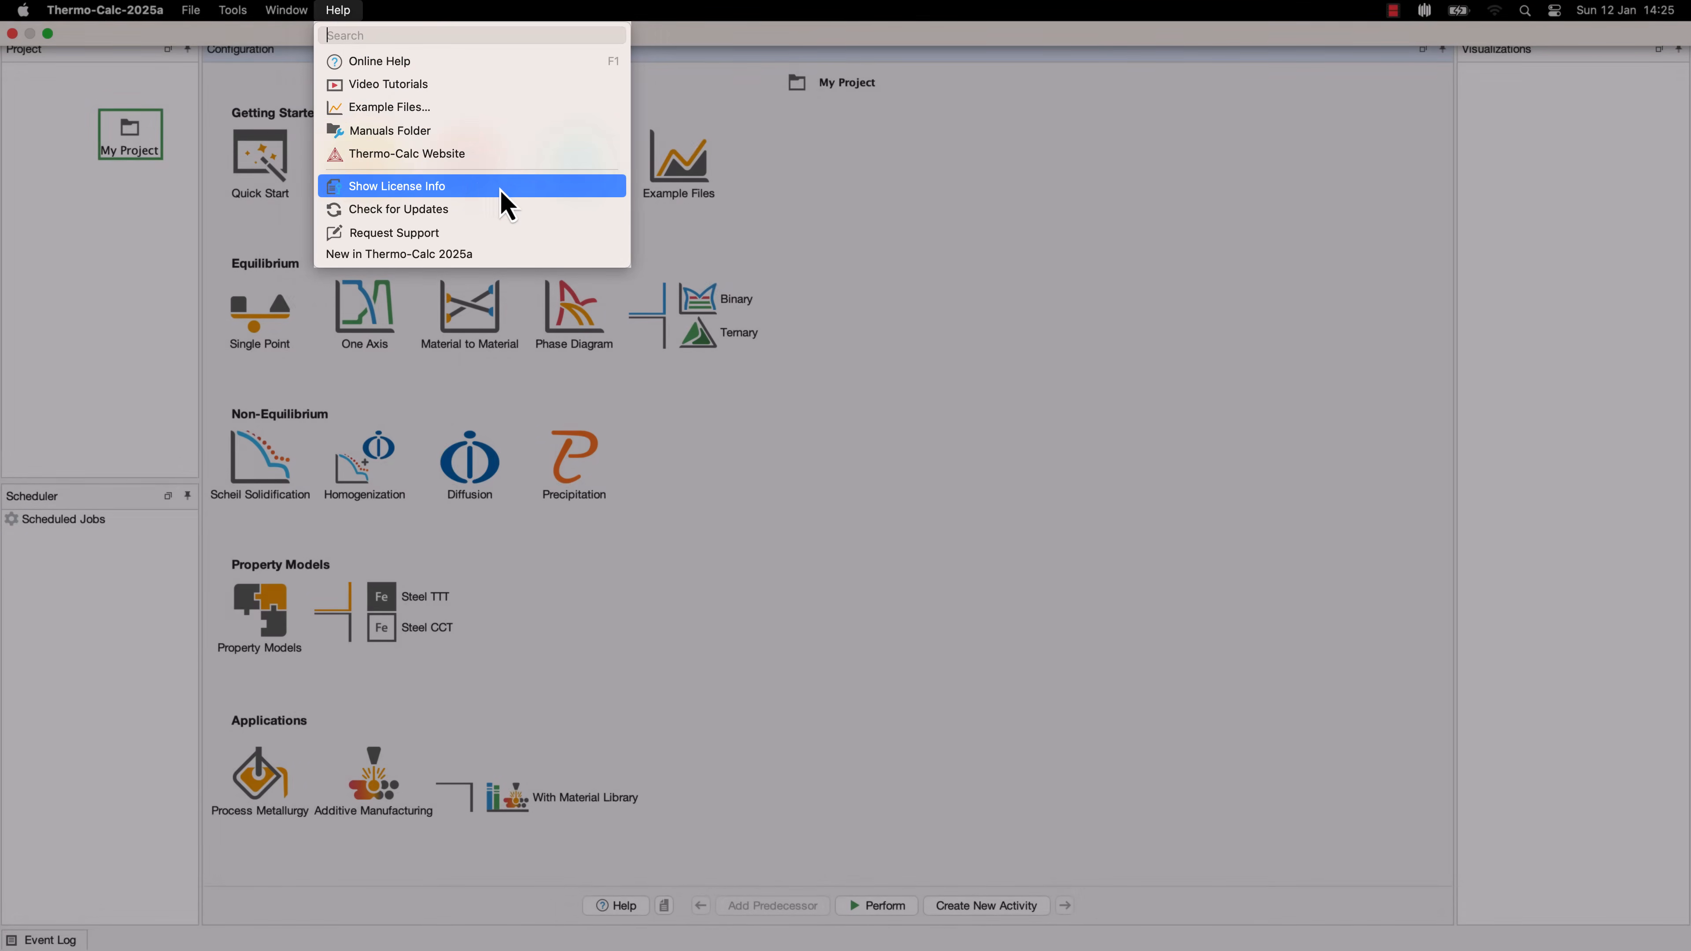
click(502, 192)
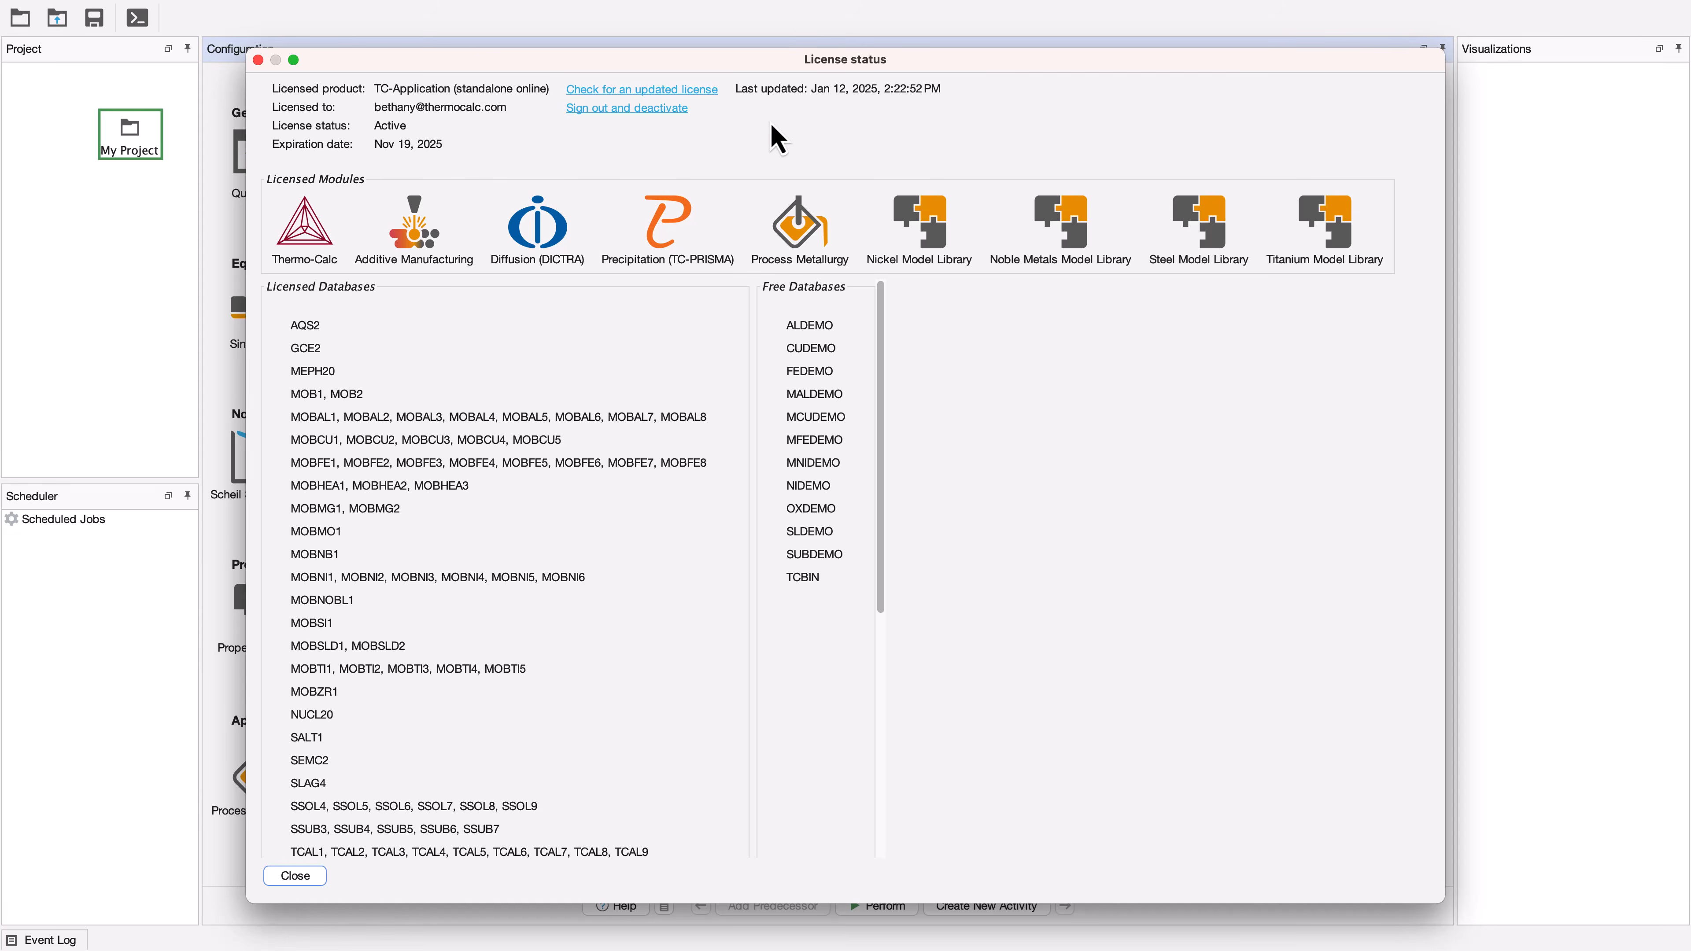
click(710, 94)
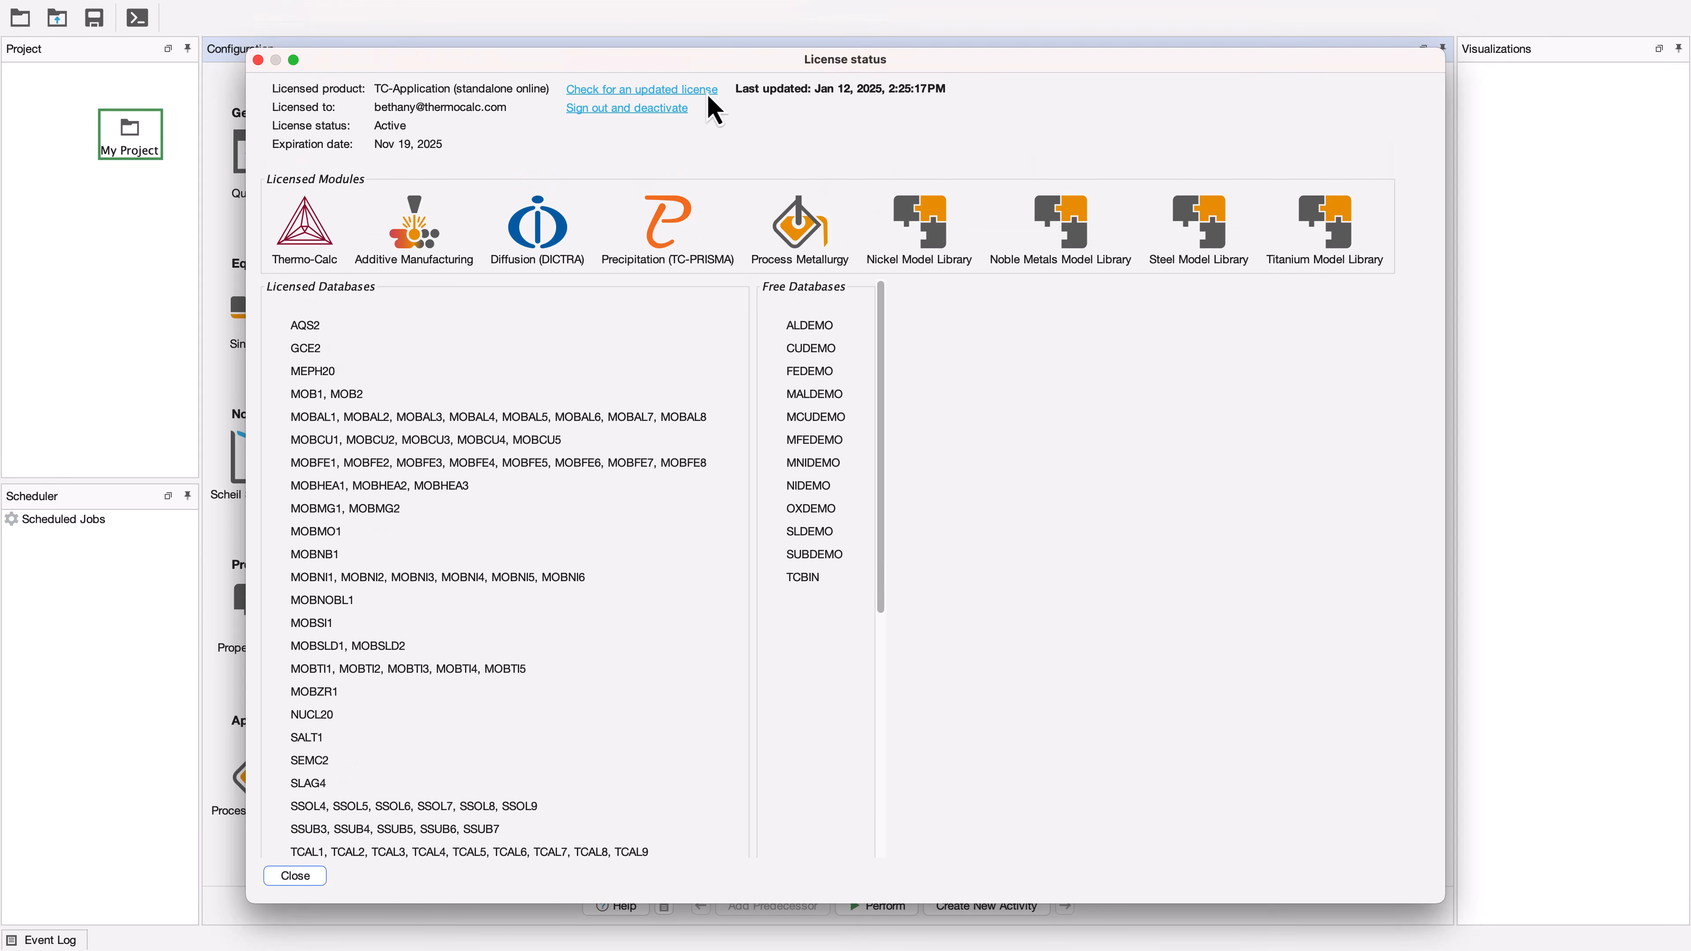